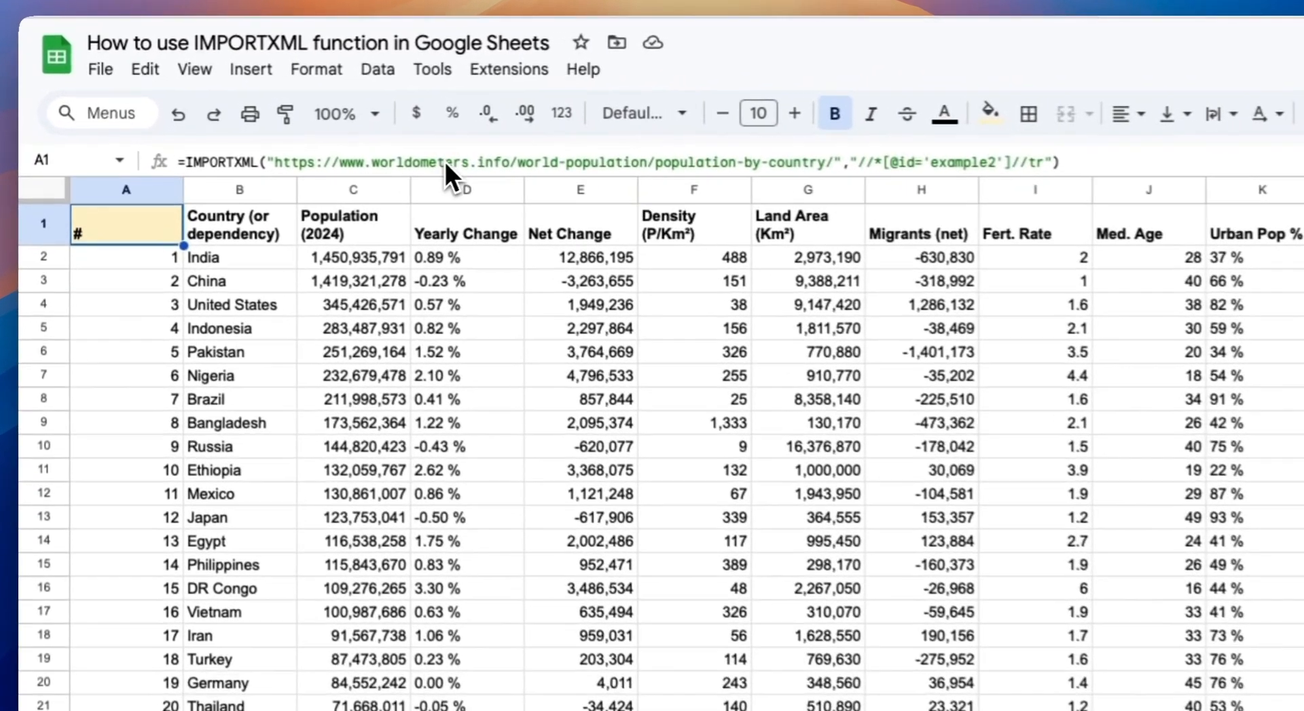
Open the detailed help for the IMPORTXML function used in cell A1 and review its sample usage and syntax.
left_click(303, 128)
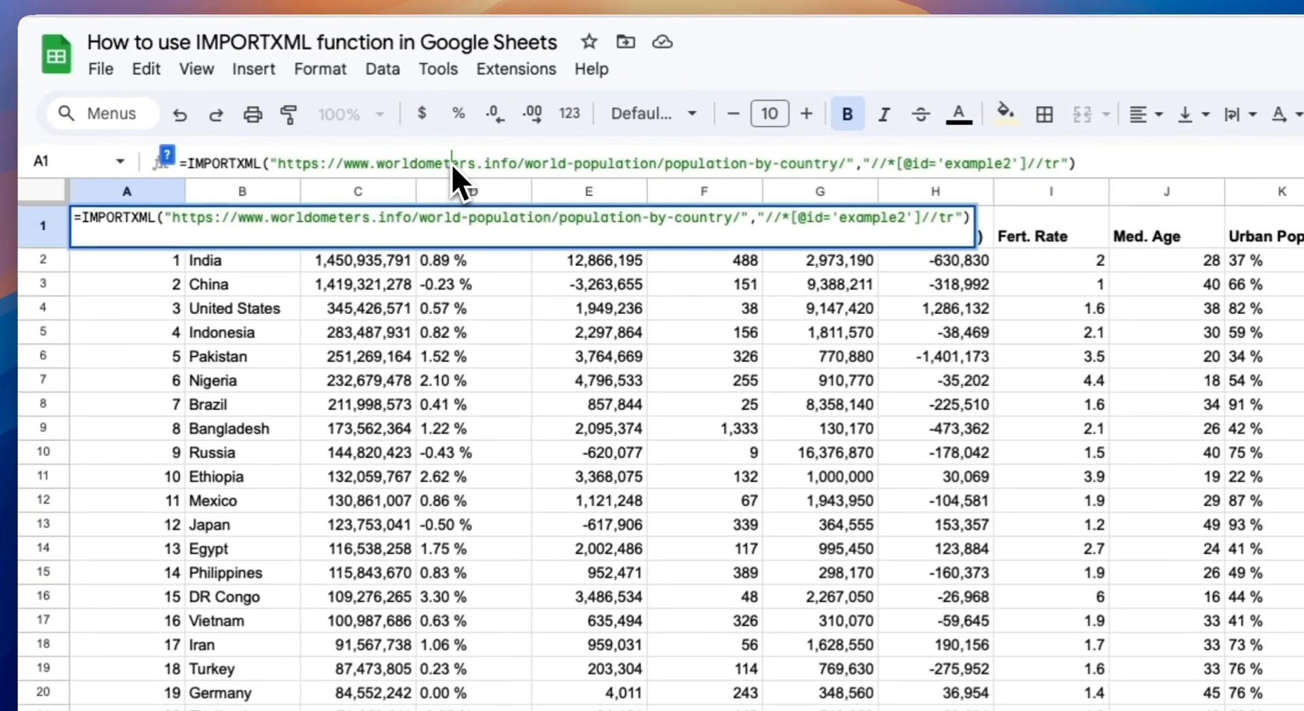
left_click(167, 156)
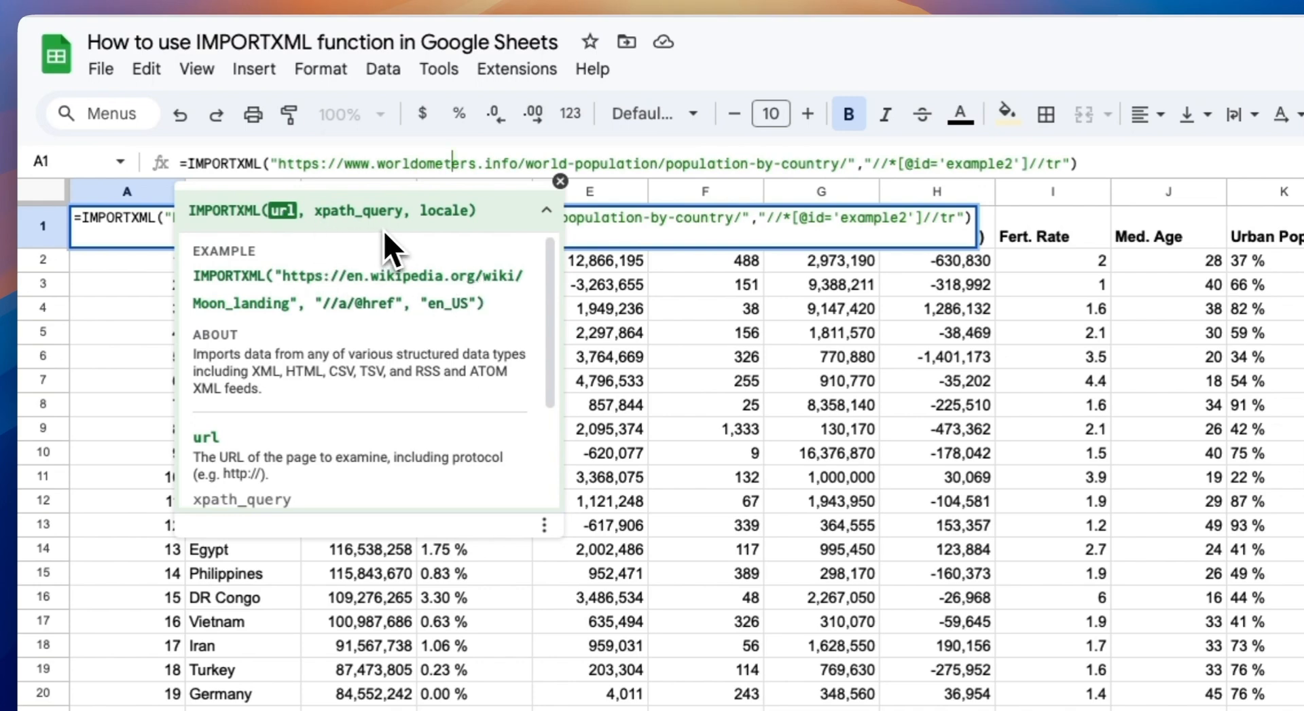
scroll(394, 299, "down", 3)
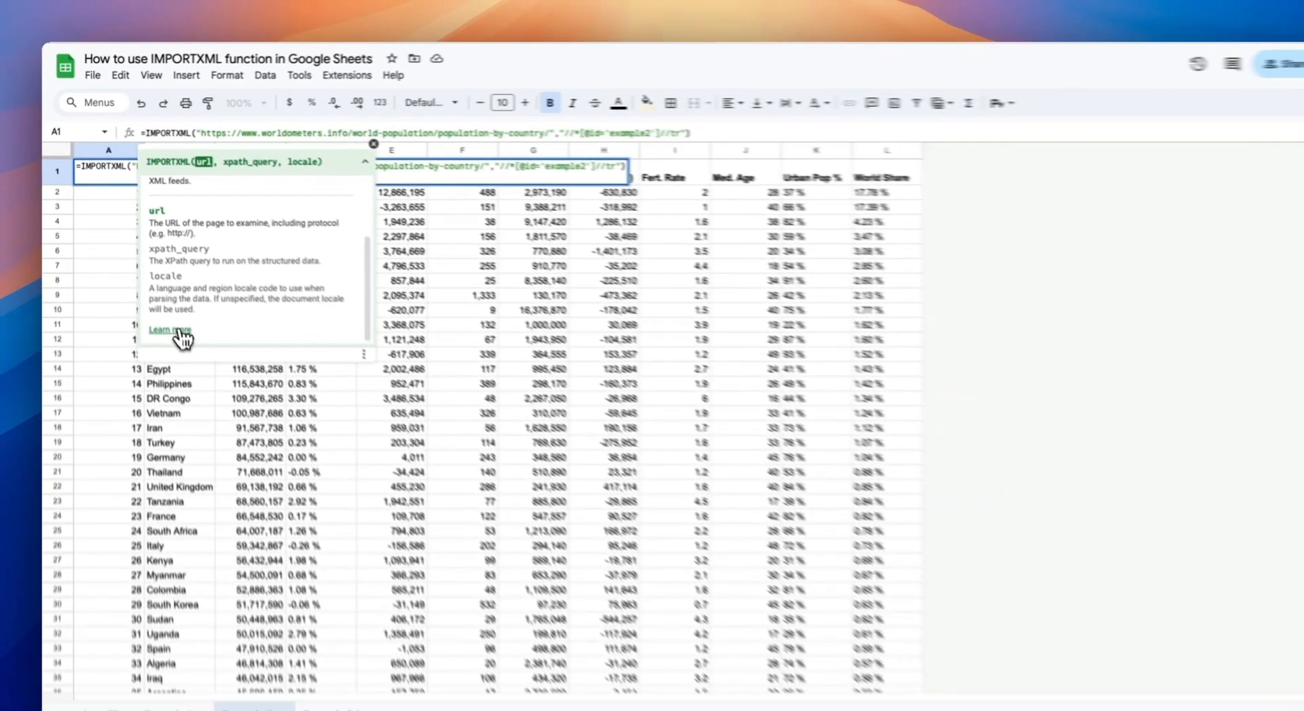
left_click(239, 481)
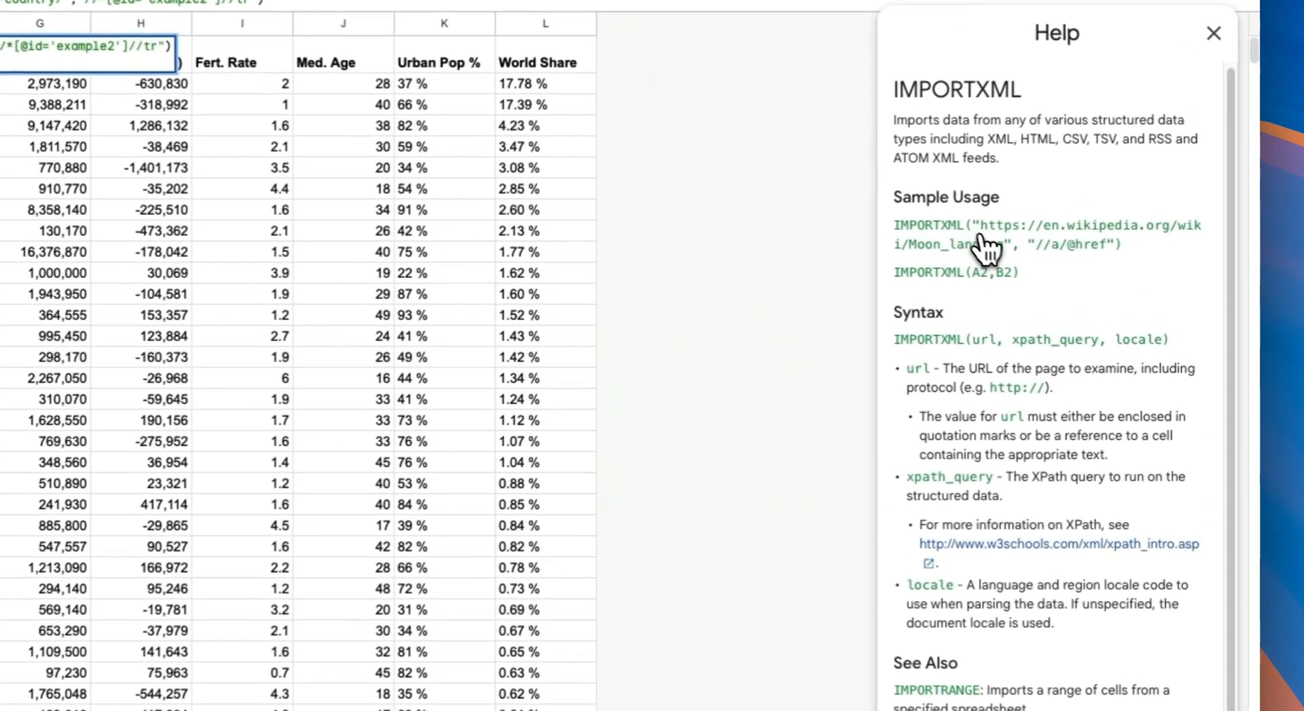
scroll(1070, 278, "down", 2)
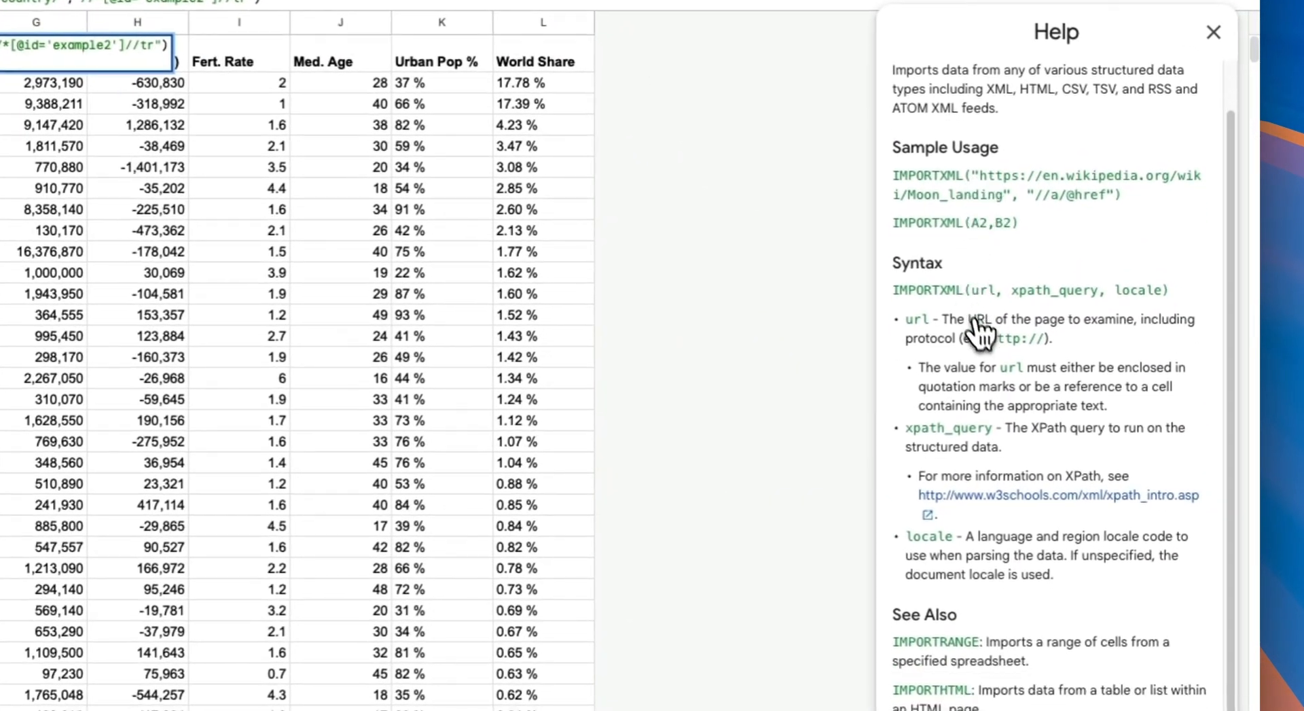
Follow the help article's XPath reference to the W3Schools XPath Tutorial and read through its introduction.
left_click(991, 500)
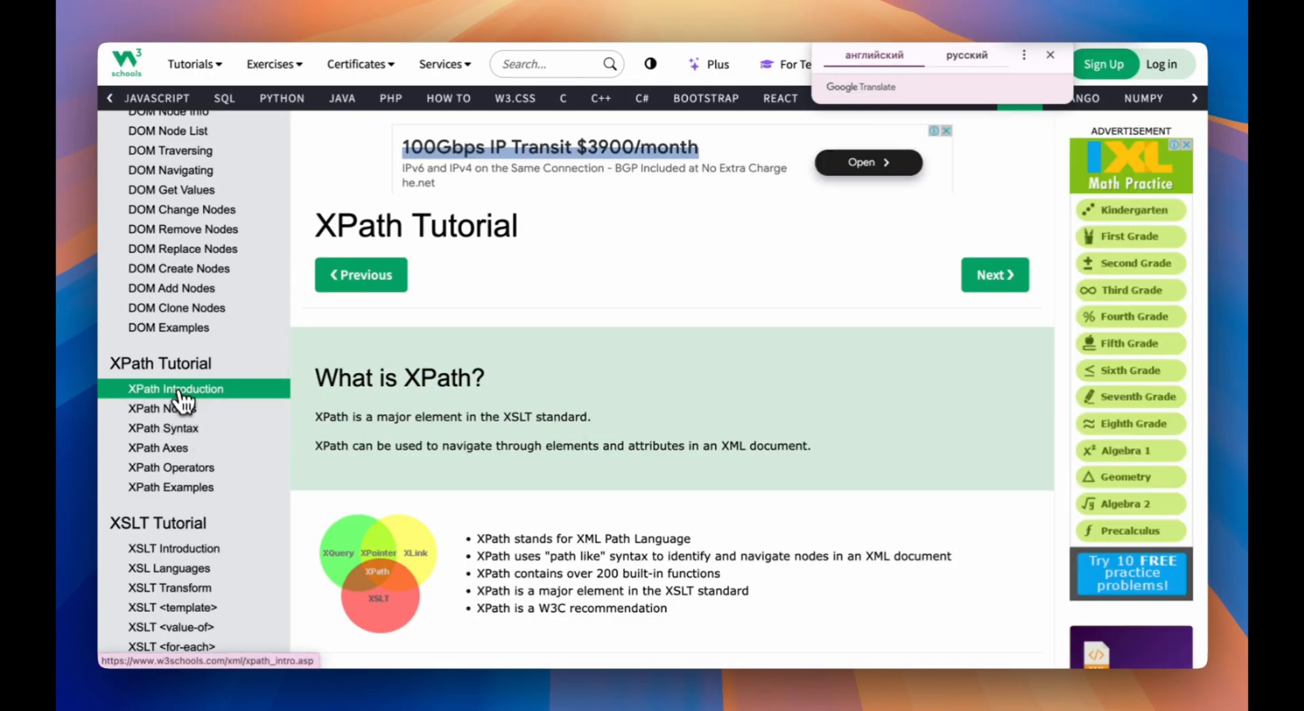
scroll(471, 420, "down", 1)
scroll(474, 428, "down", 4)
scroll(475, 428, "up", 5)
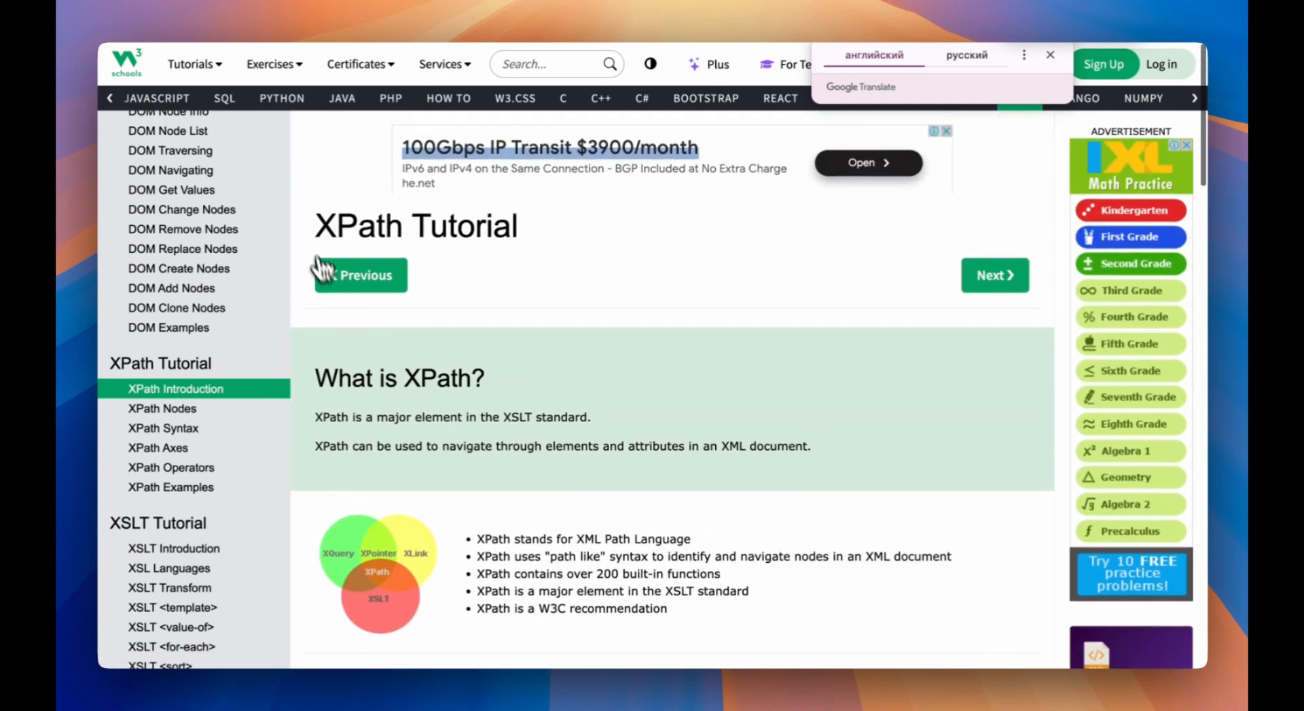
scroll(562, 541, "down", 4)
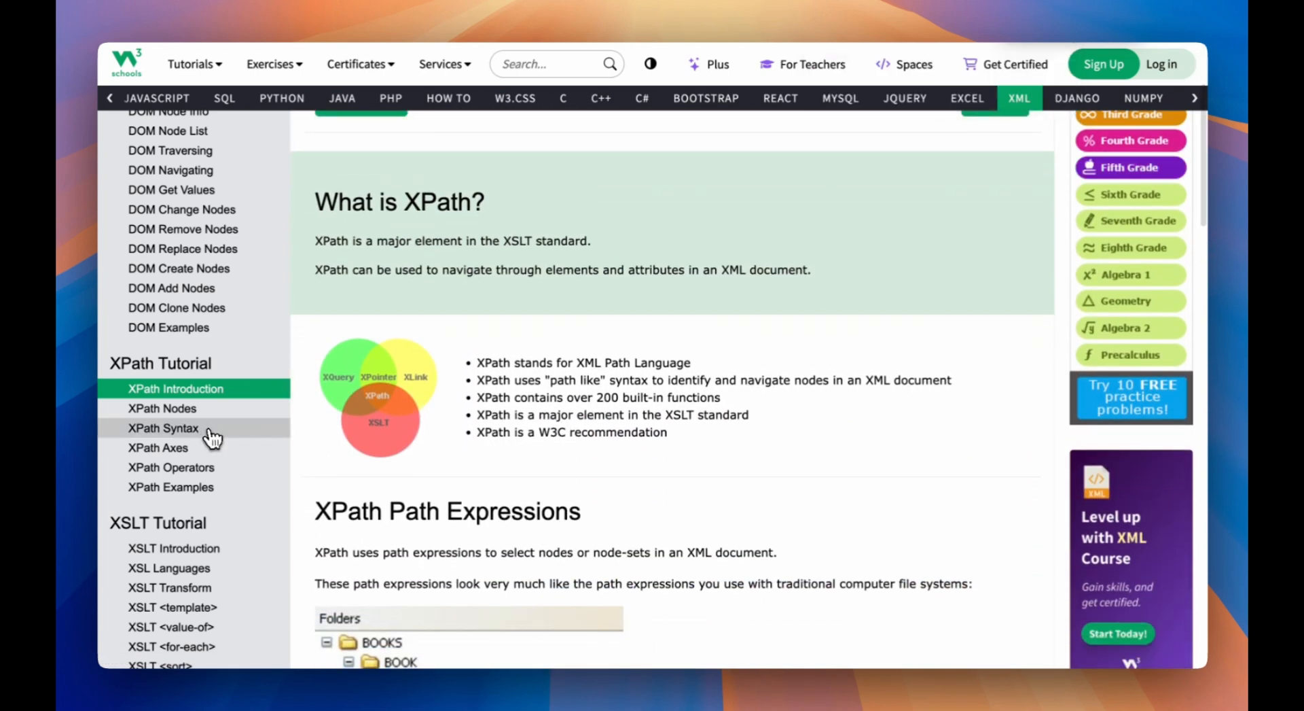
Go to the XPath Syntax lesson and examine the path expressions listed under Selecting Nodes.
left_click(184, 428)
scroll(524, 488, "down", 8)
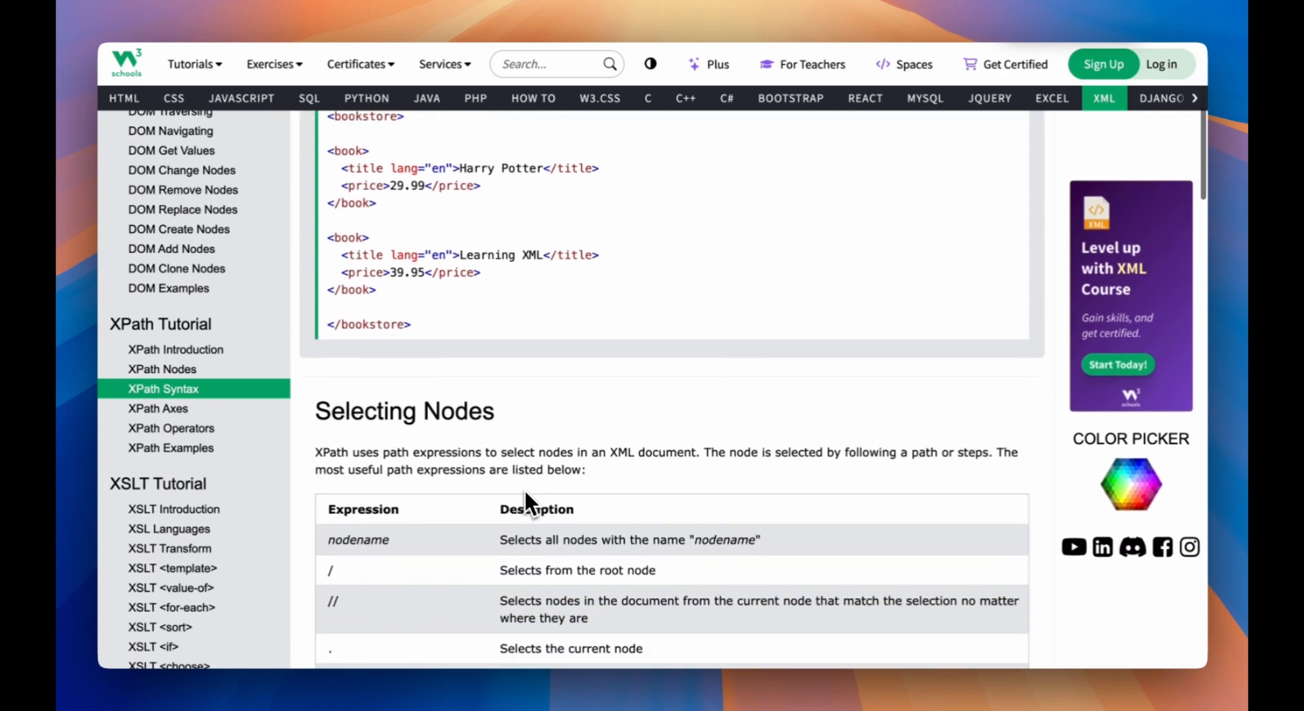
scroll(524, 488, "down", 2)
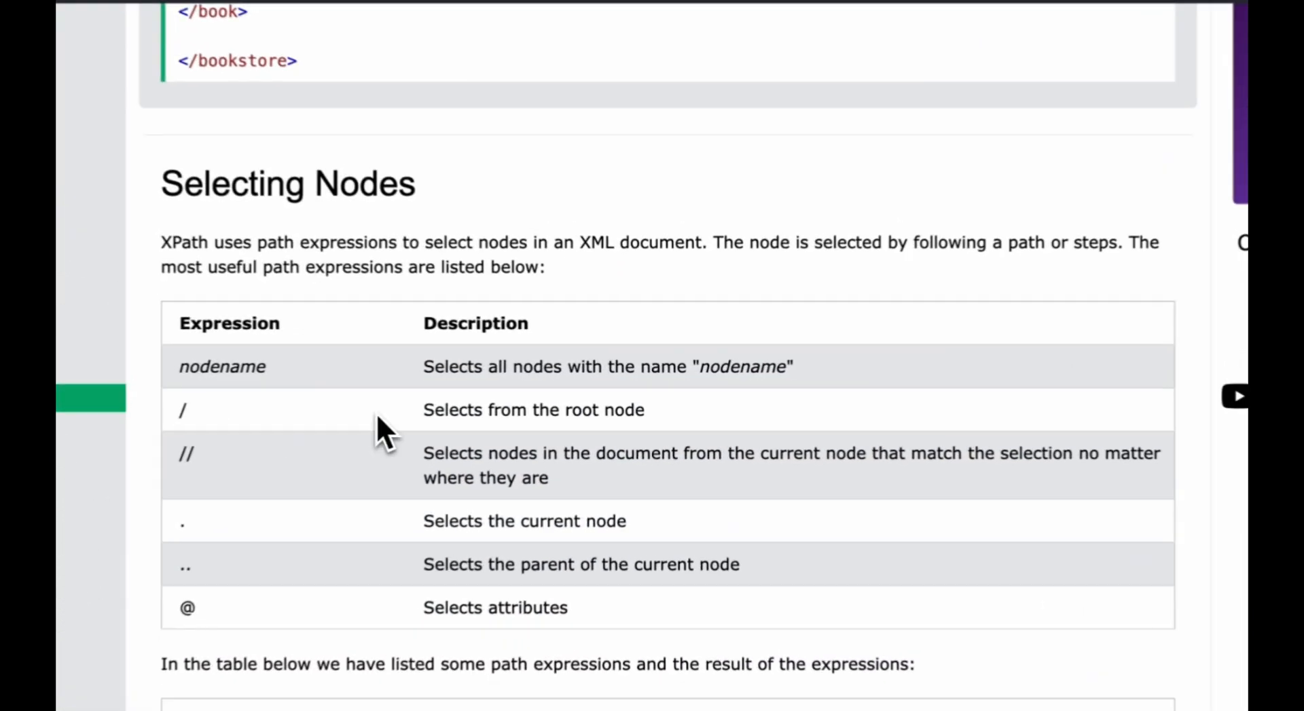
scroll(178, 467, "down", 2)
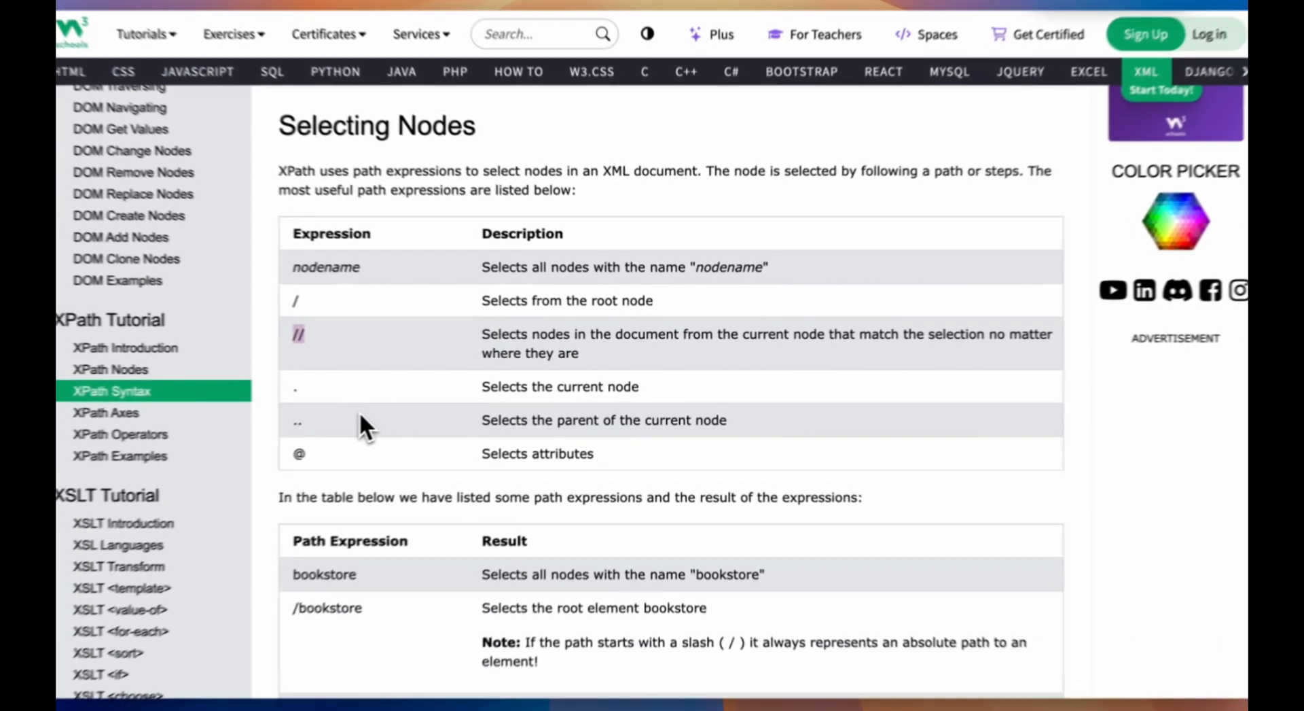
scroll(381, 408, "down", 5)
scroll(388, 409, "up", 5)
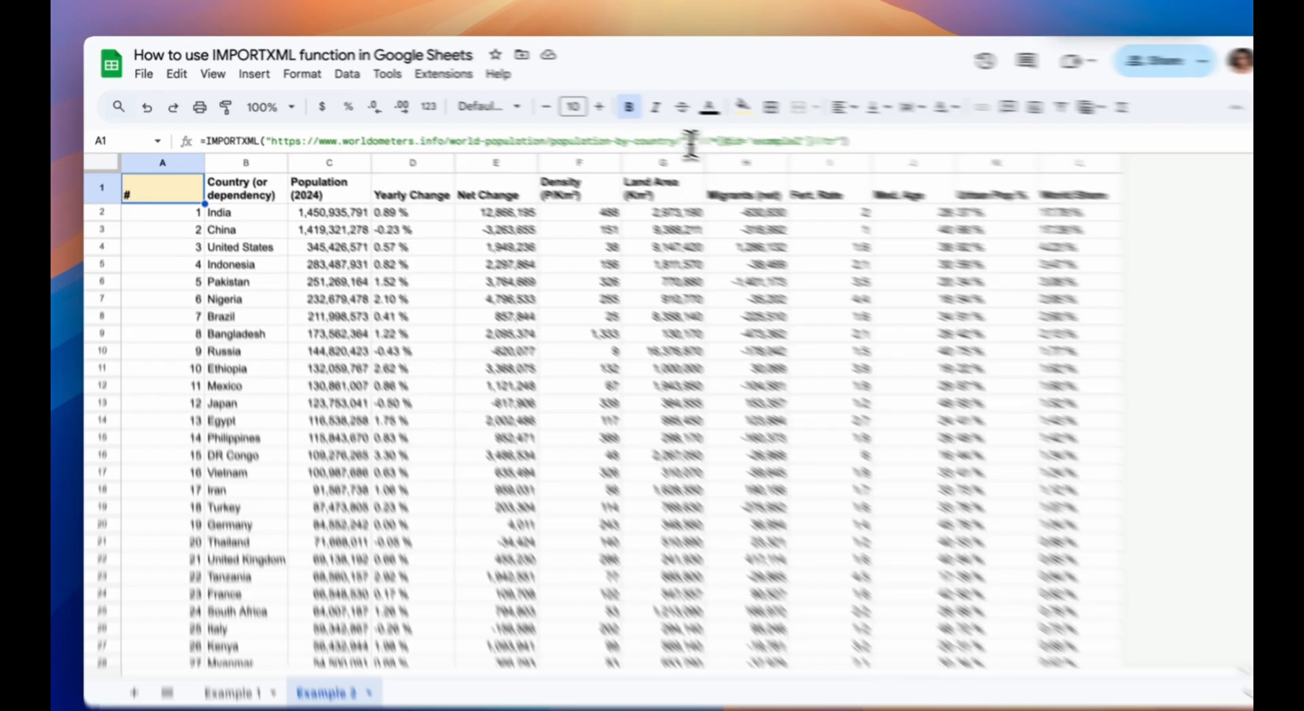
Return to the spreadsheet and examine the URL and XPath query arguments of the IMPORTXML formula in A1, leaving the formula as it is.
left_click(683, 142)
left_click_drag(683, 141, 273, 141)
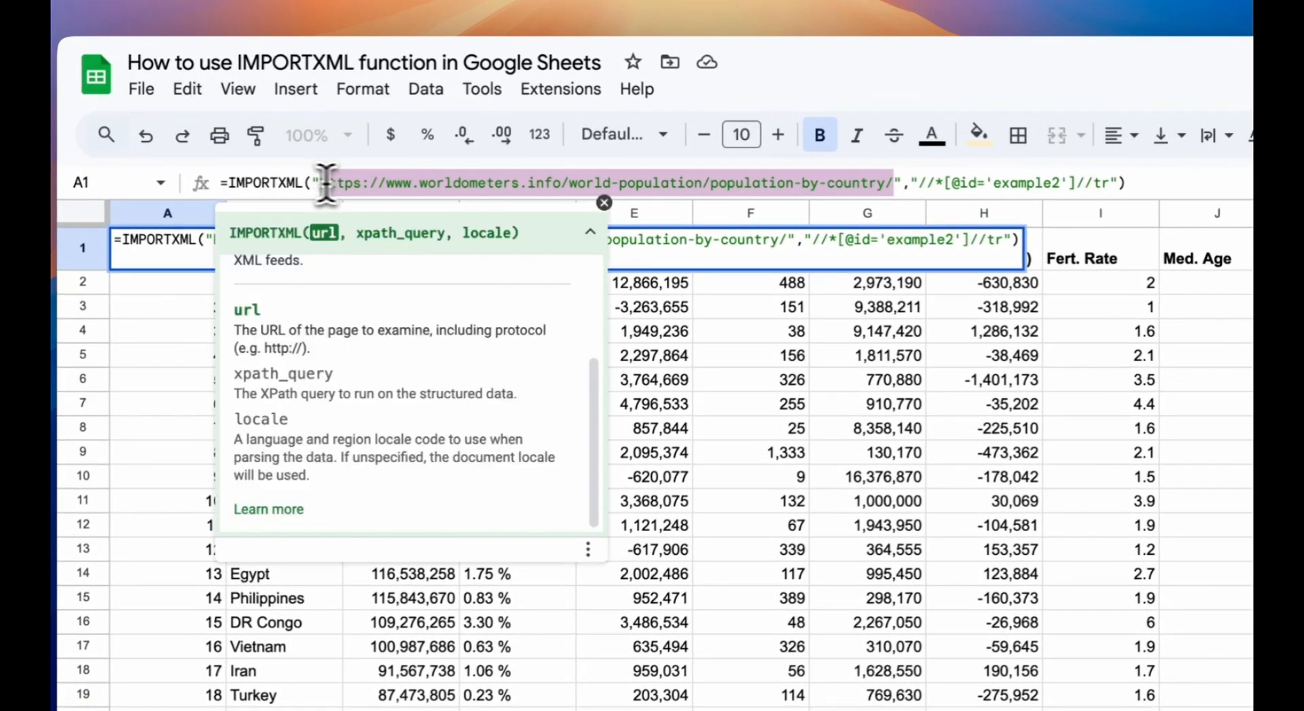
left_click(1114, 182)
left_click_drag(1114, 184, 918, 184)
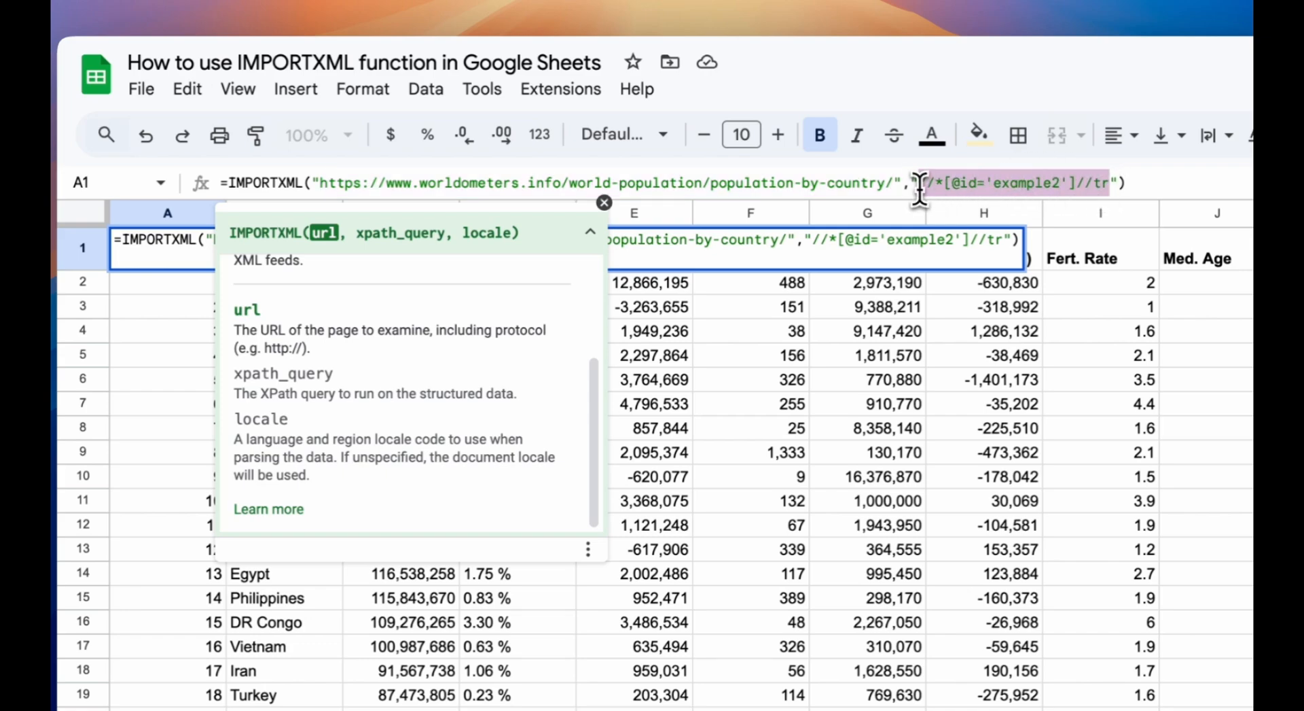
left_click(1072, 184)
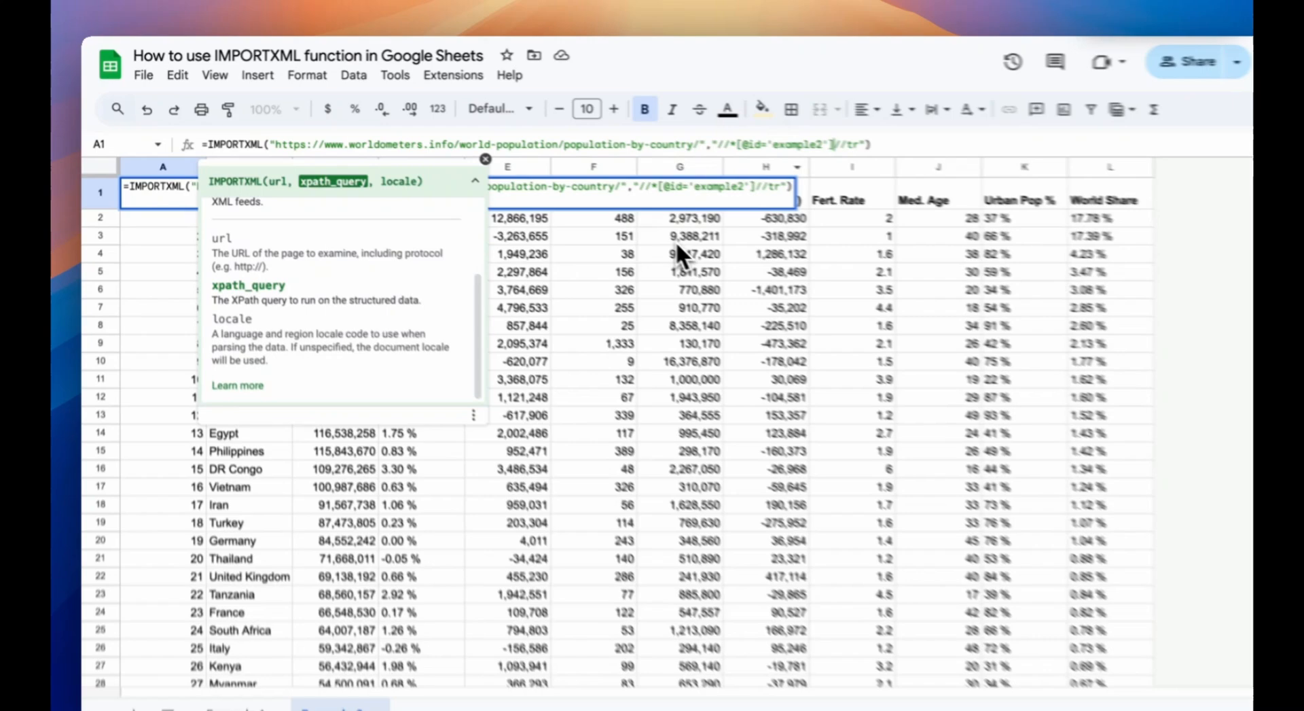
left_click(868, 307)
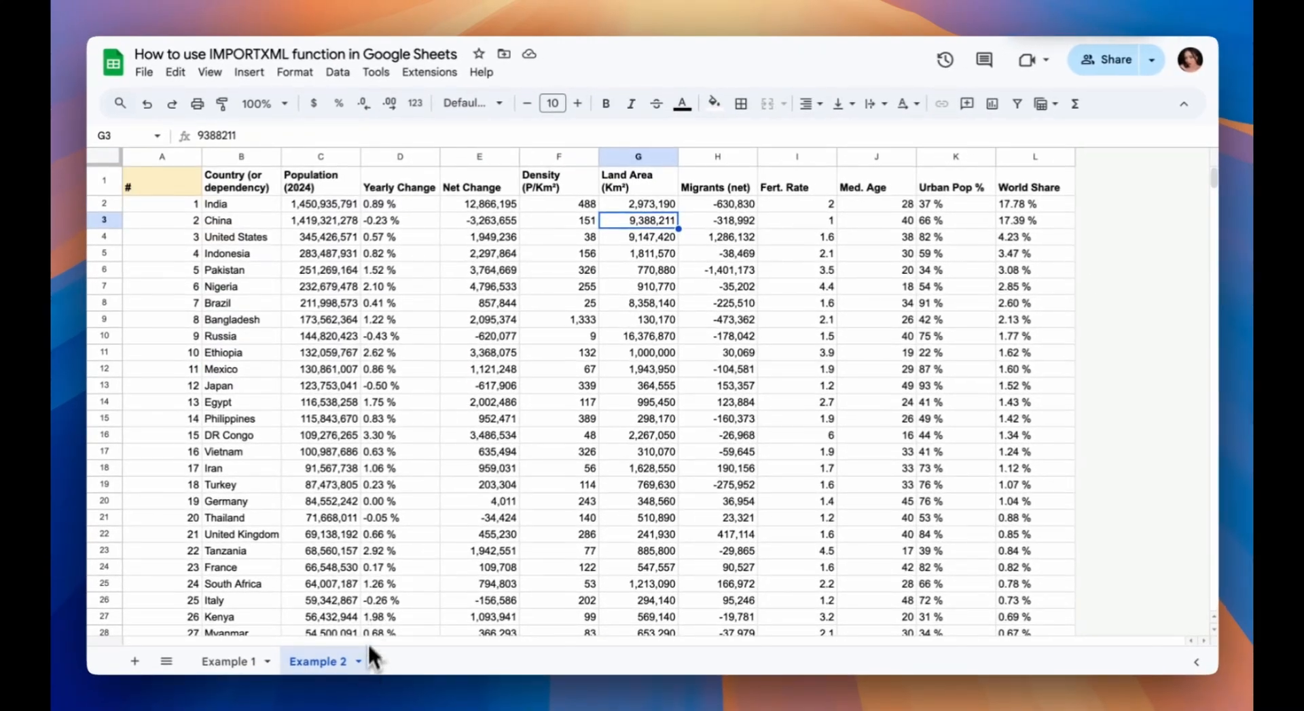
Duplicate the Example 2 sheet and clear the IMPORTXML formula from cell A1 of the copy.
left_click(358, 660)
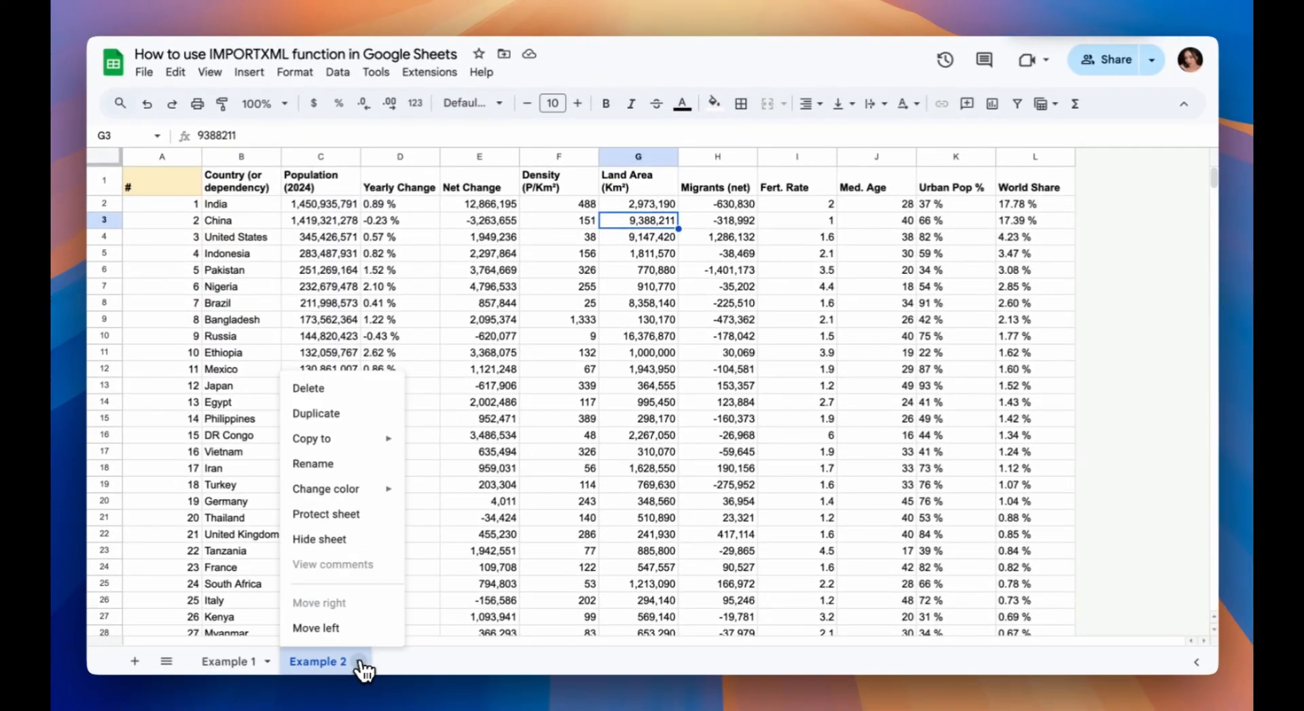
left_click(354, 414)
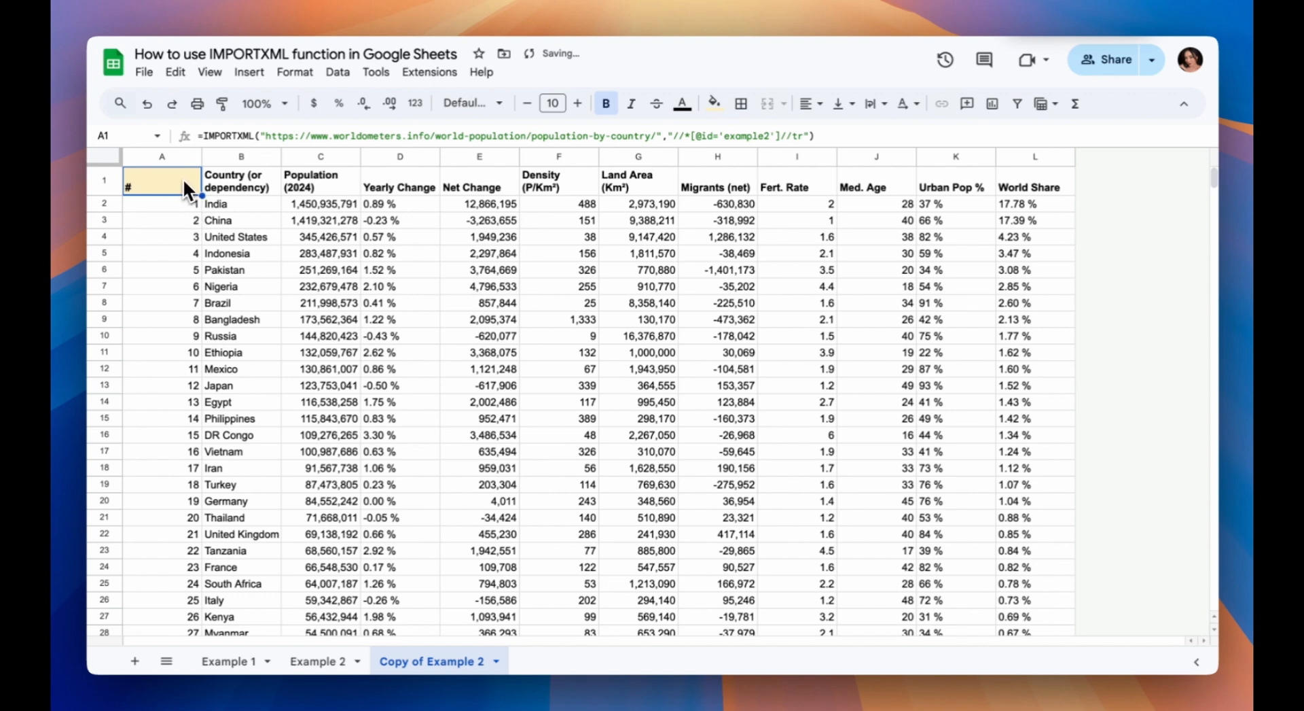
key("BackSpace")
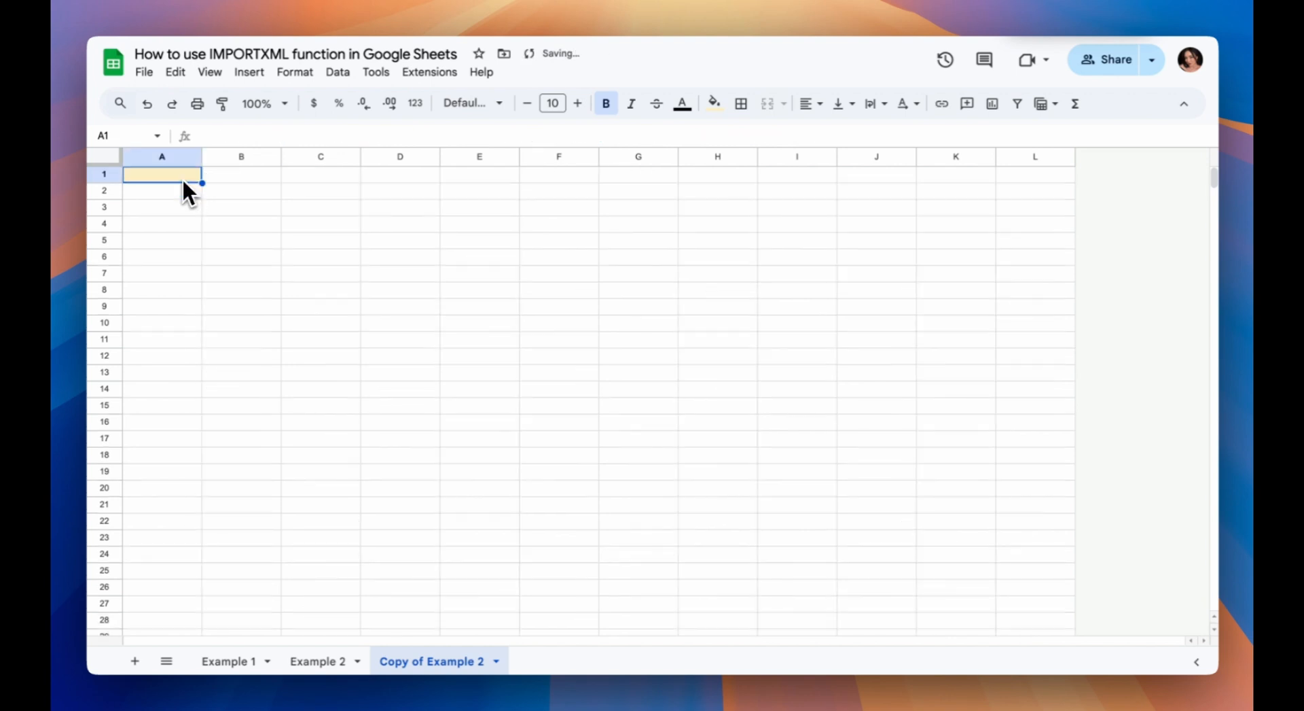
Begin an IMPORTXML formula in cell A1 of the Copy of Example 2 sheet with an opening quote for the URL.
type("=Im")
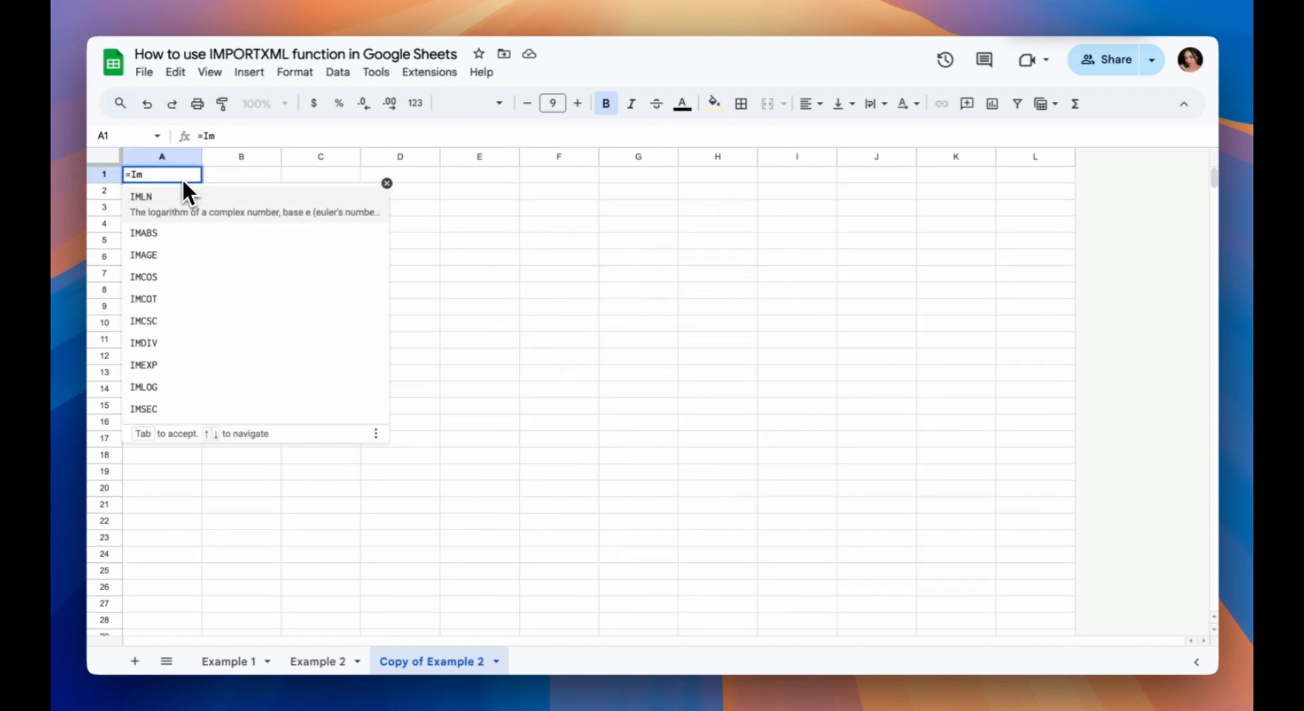
key("BackSpace")
type("MPO")
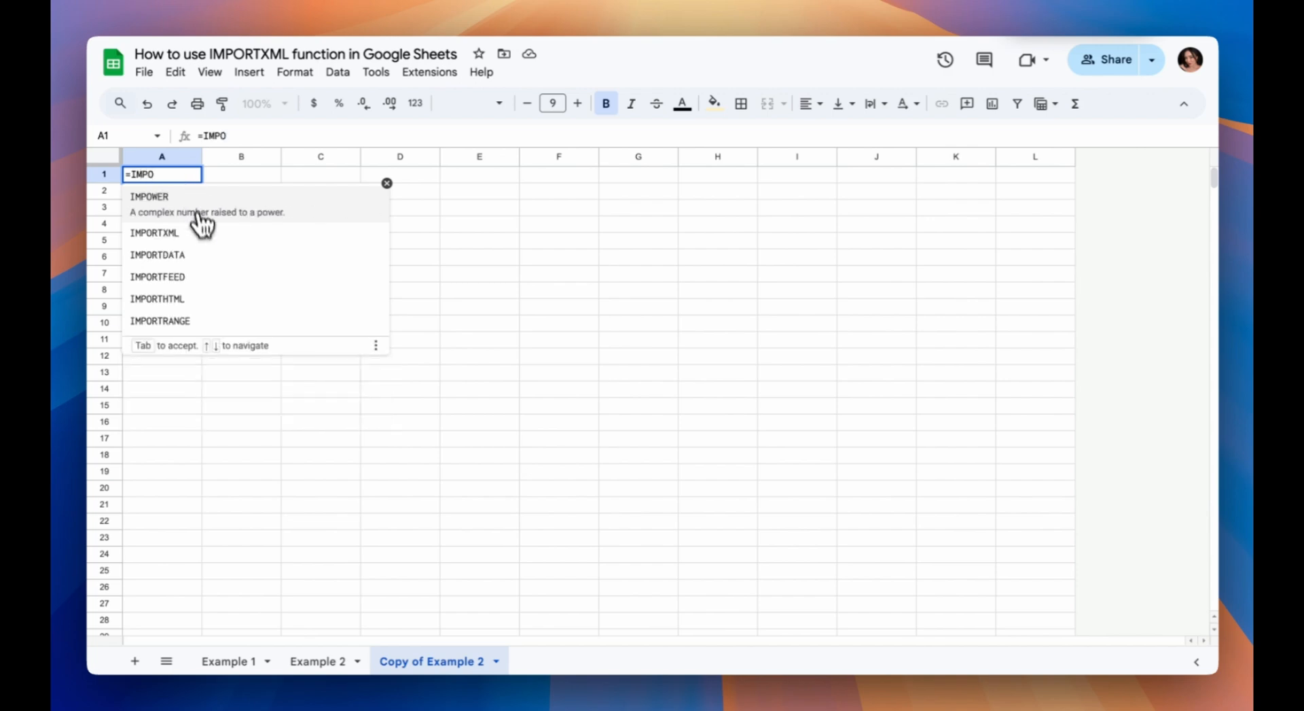
left_click(202, 232)
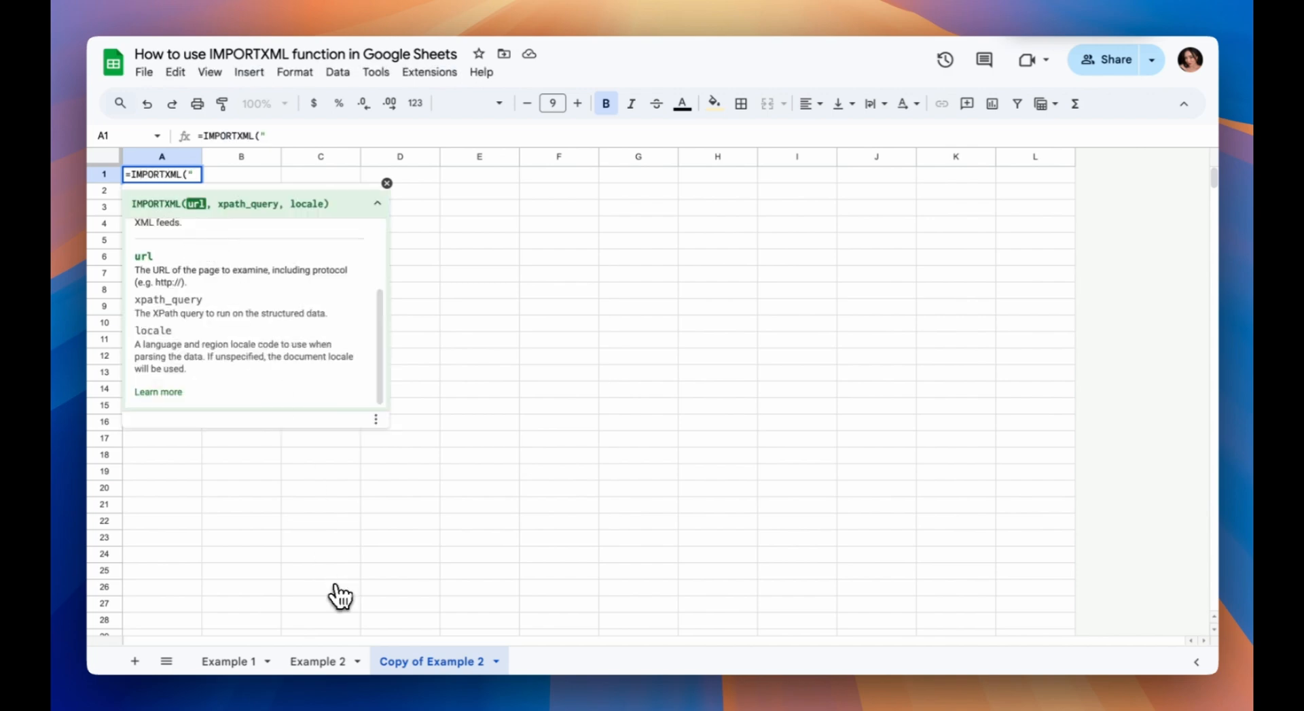
Copy the worldometers.info population-by-country URL from A1 of Example 2 into the new IMPORTXML formula's first argument and begin the quoted XPath query argument.
left_click(320, 663)
left_click(181, 180)
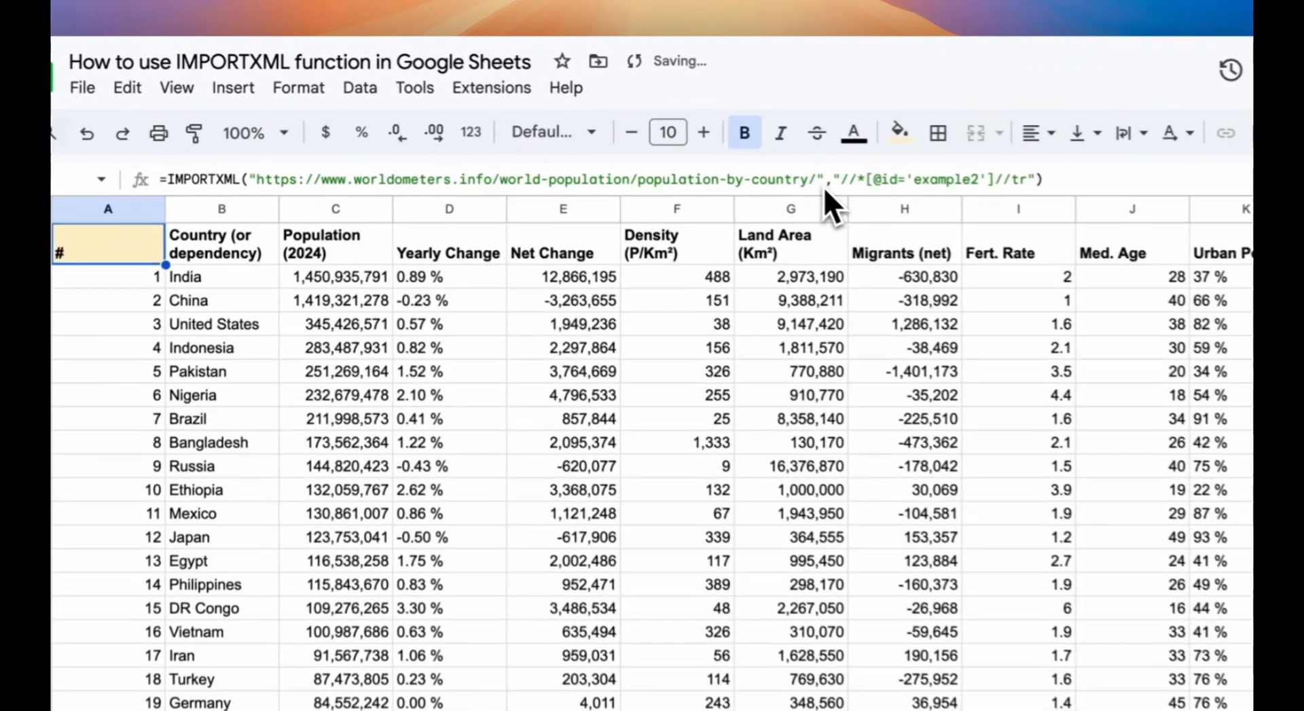
left_click(594, 141)
left_click_drag(739, 187, 254, 183)
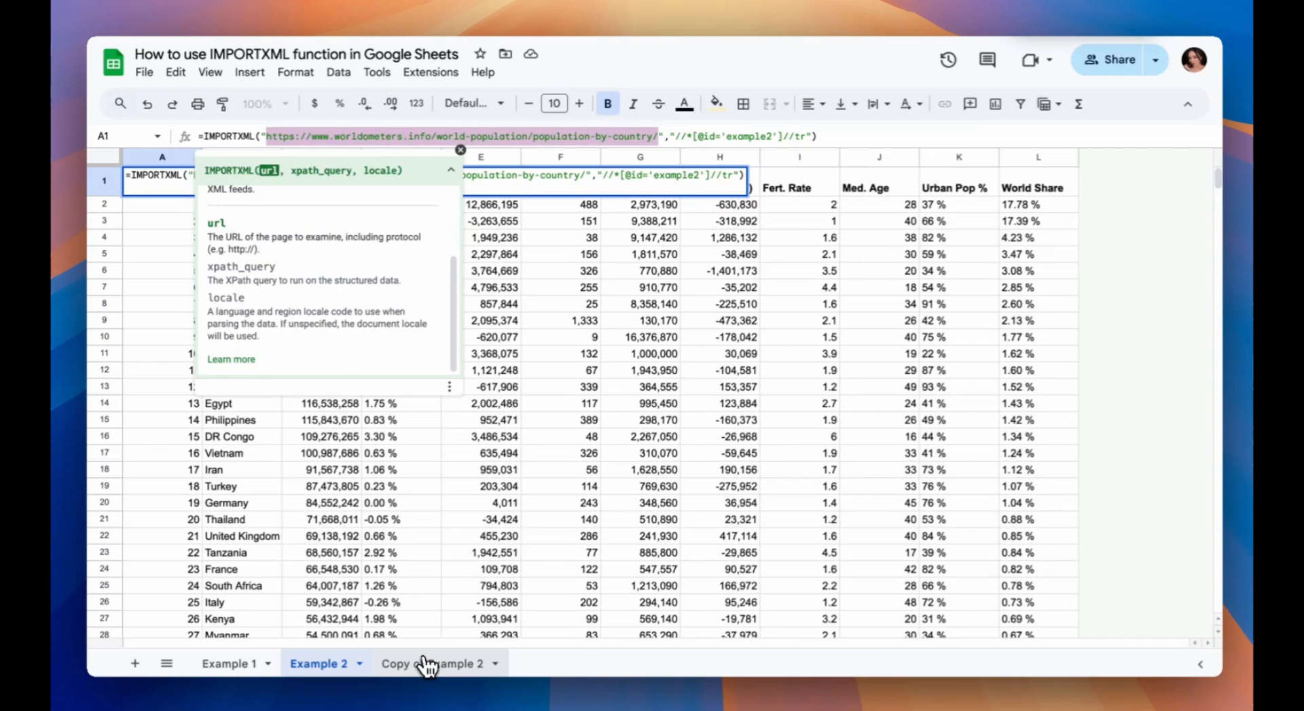
left_click(431, 663)
left_click(270, 136)
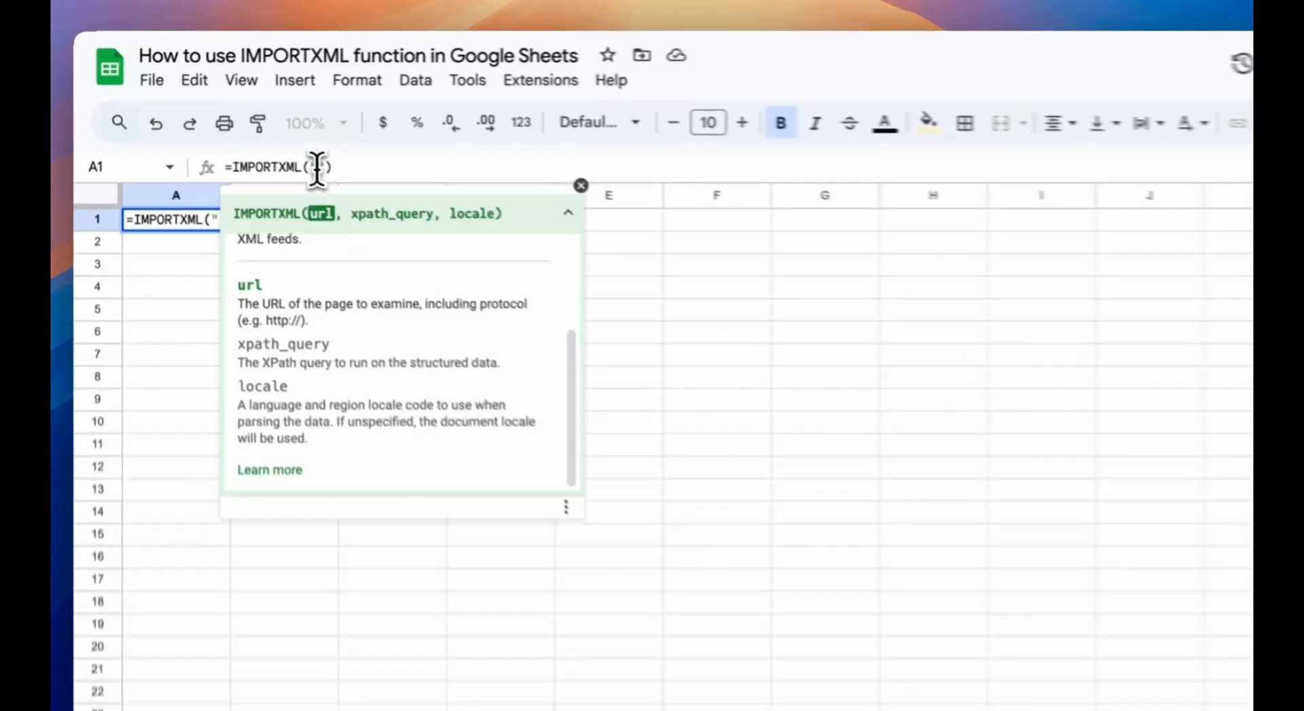
key("super+v")
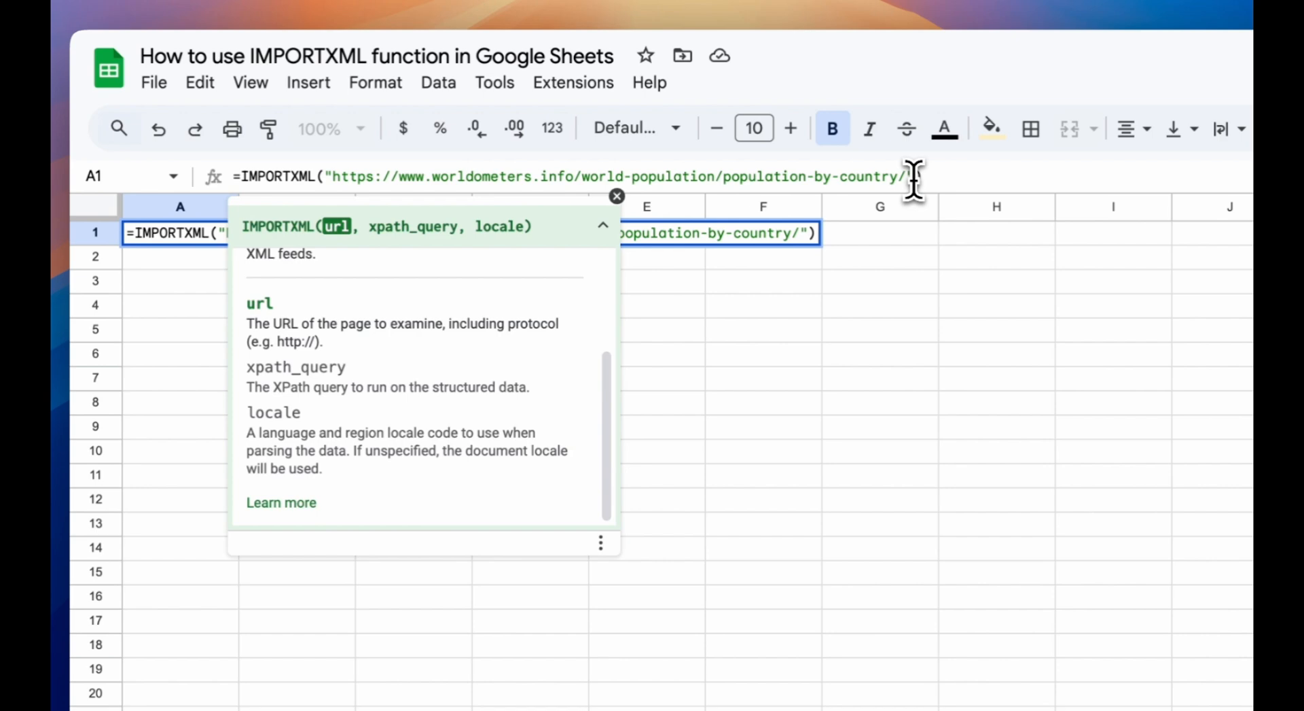
type("\",\"")
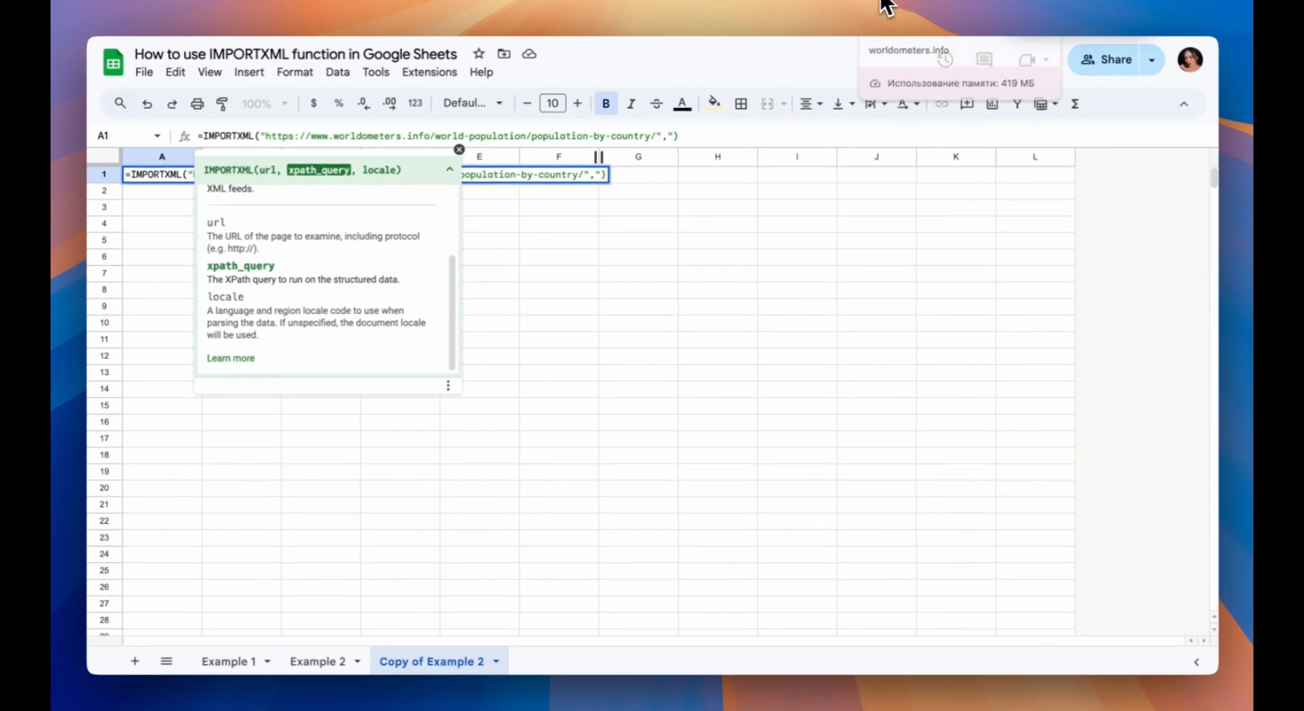
Switch to the Worldometer page on countries by population and look over the table to import.
left_click(887, 5)
scroll(706, 288, "down", 2)
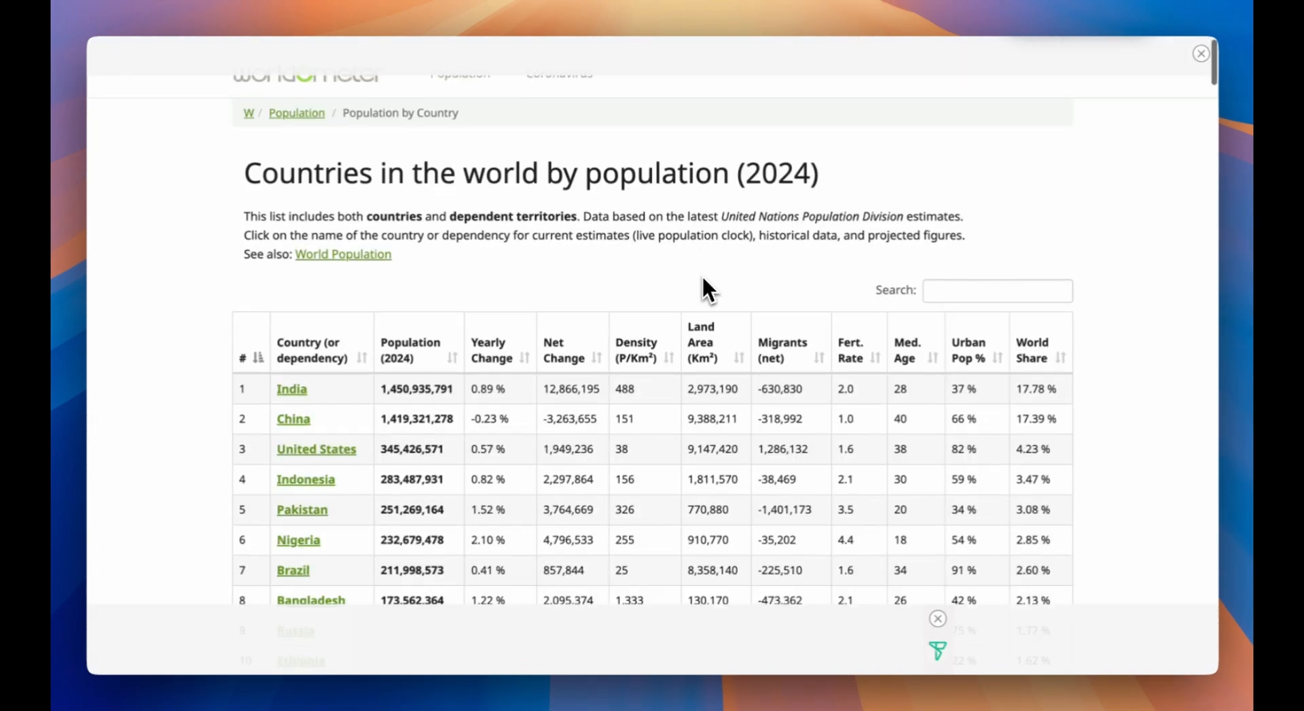
scroll(706, 288, "down", 3)
scroll(707, 289, "up", 4)
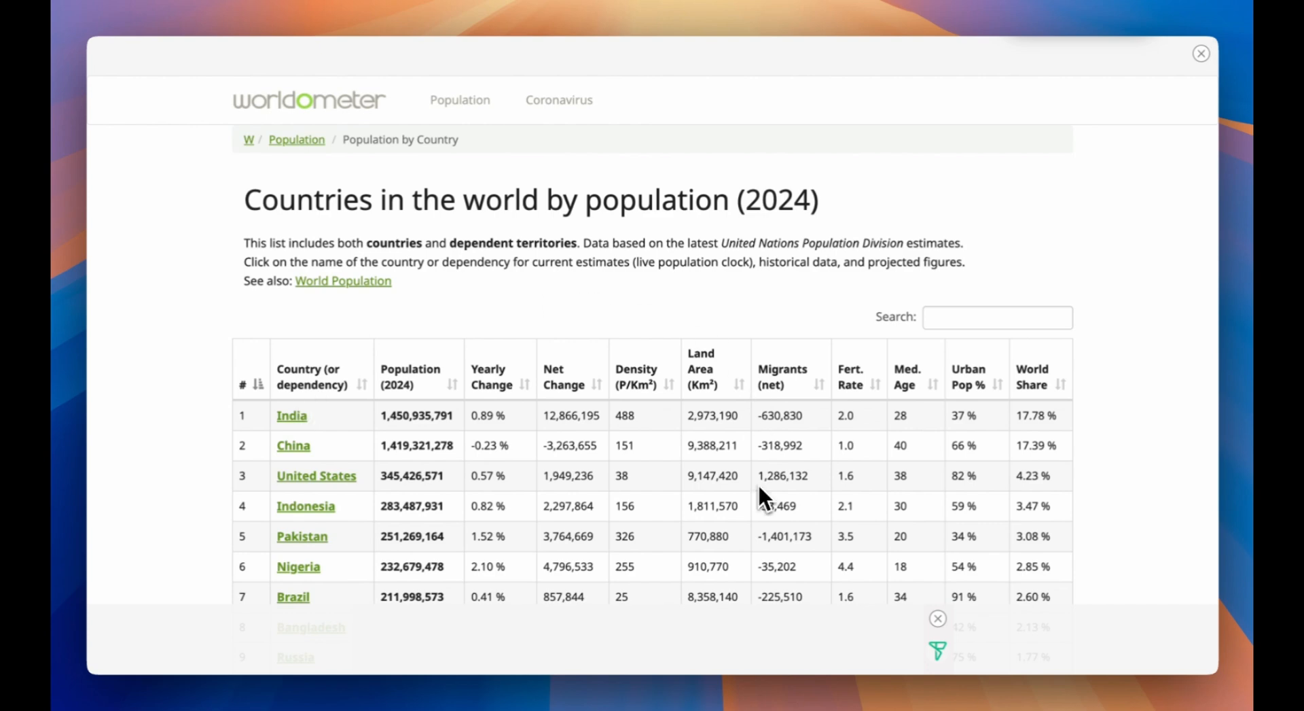
scroll(760, 487, "down", 3)
scroll(759, 488, "up", 2)
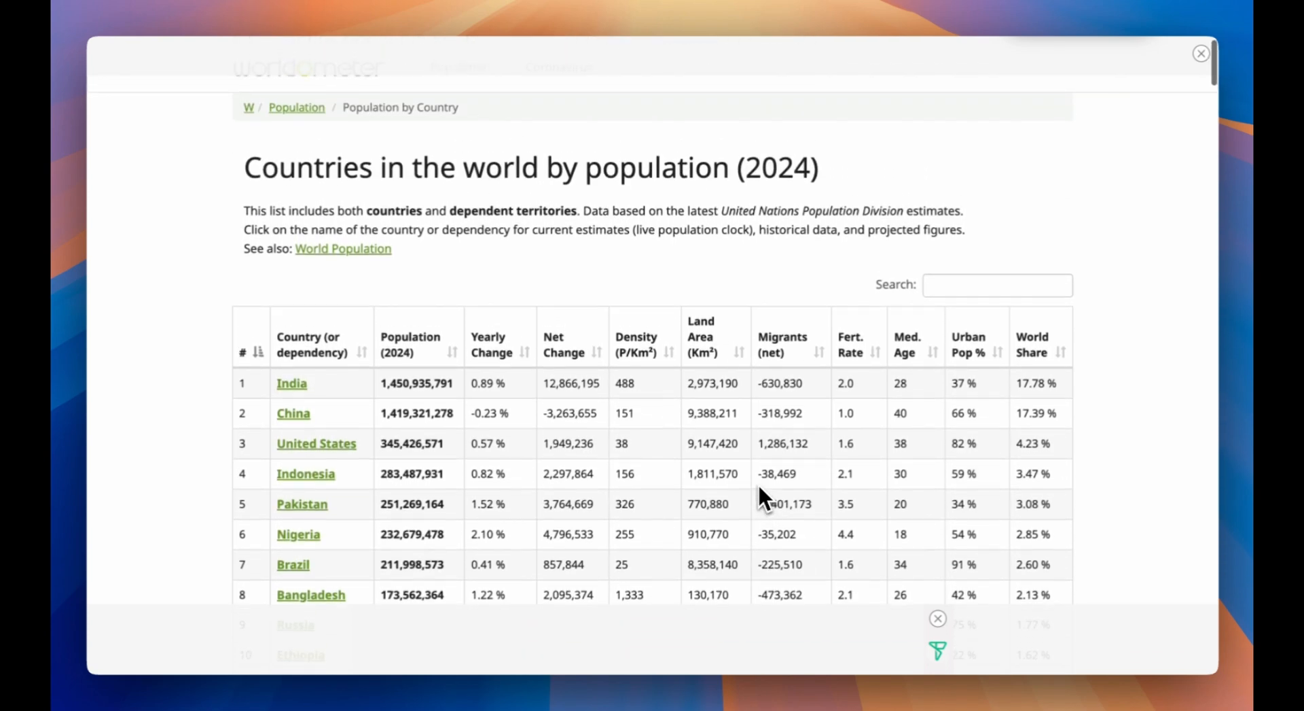
scroll(759, 500, "down", 1)
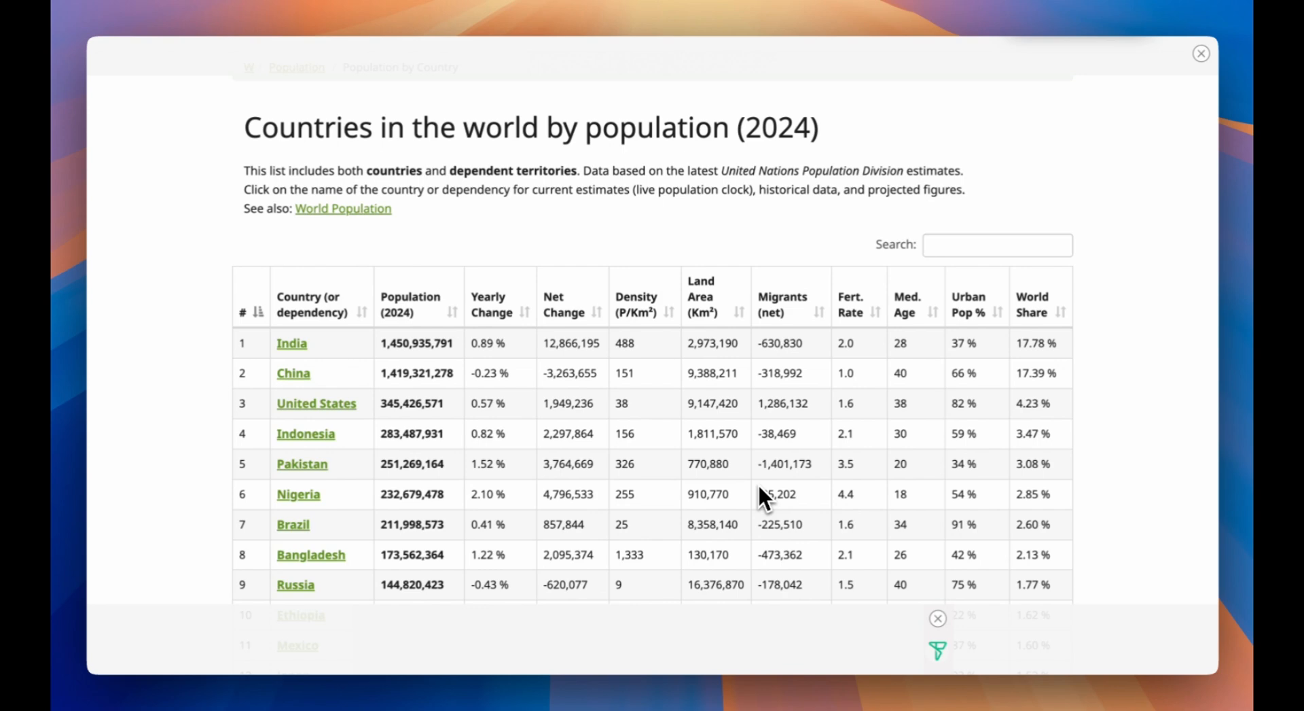
Open the browser's developer tools and inspect the India cell of the population table to locate it in the page's HTML.
key("super+alt+i")
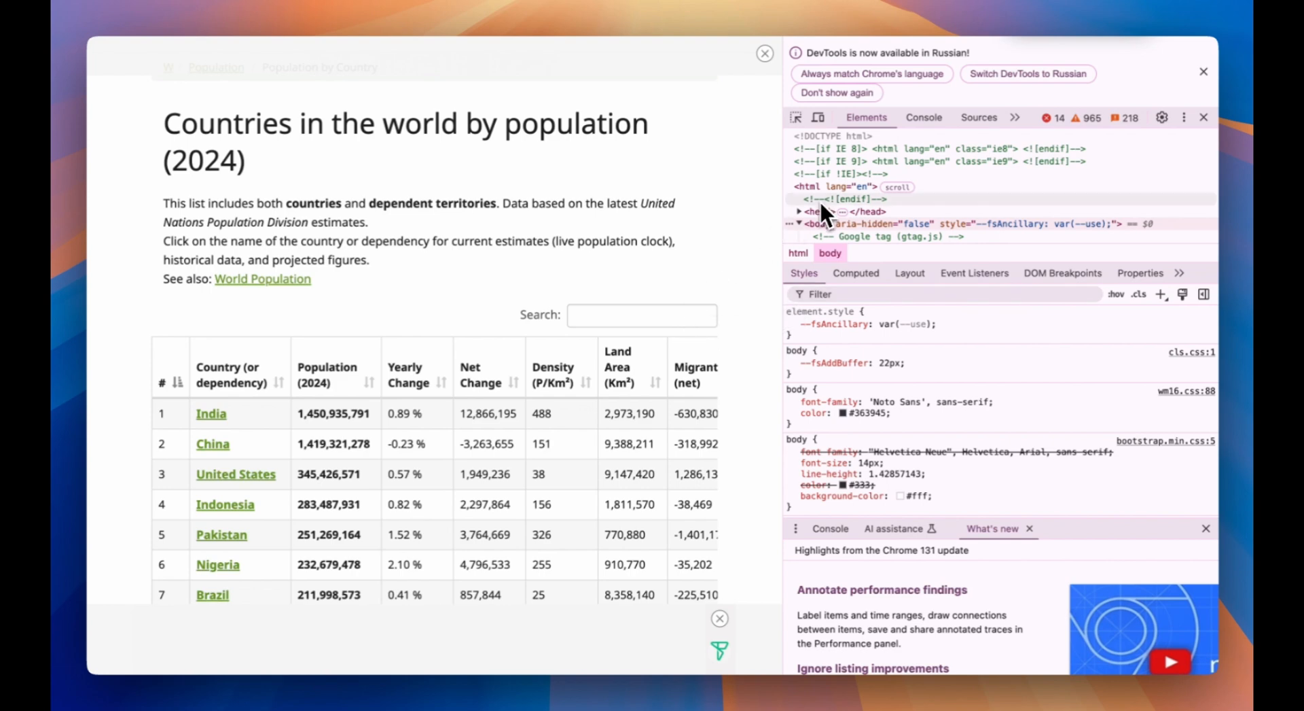
left_click(795, 118)
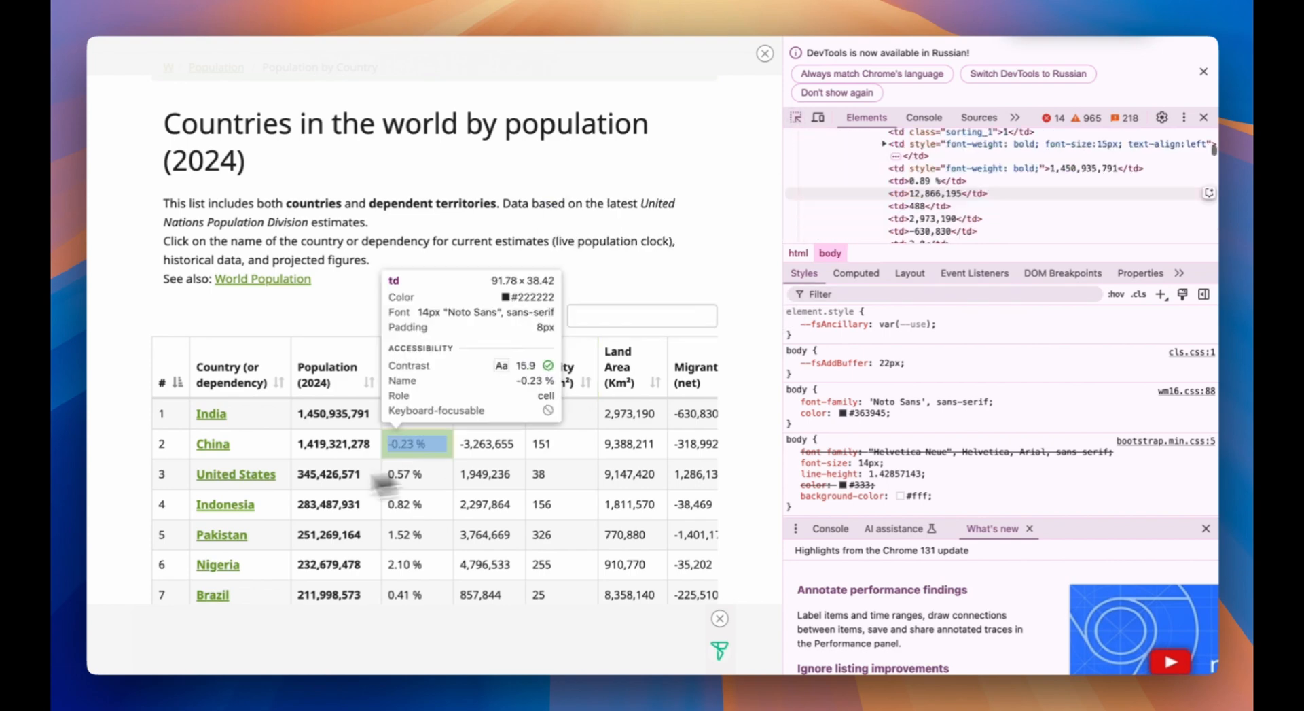
left_click(253, 436)
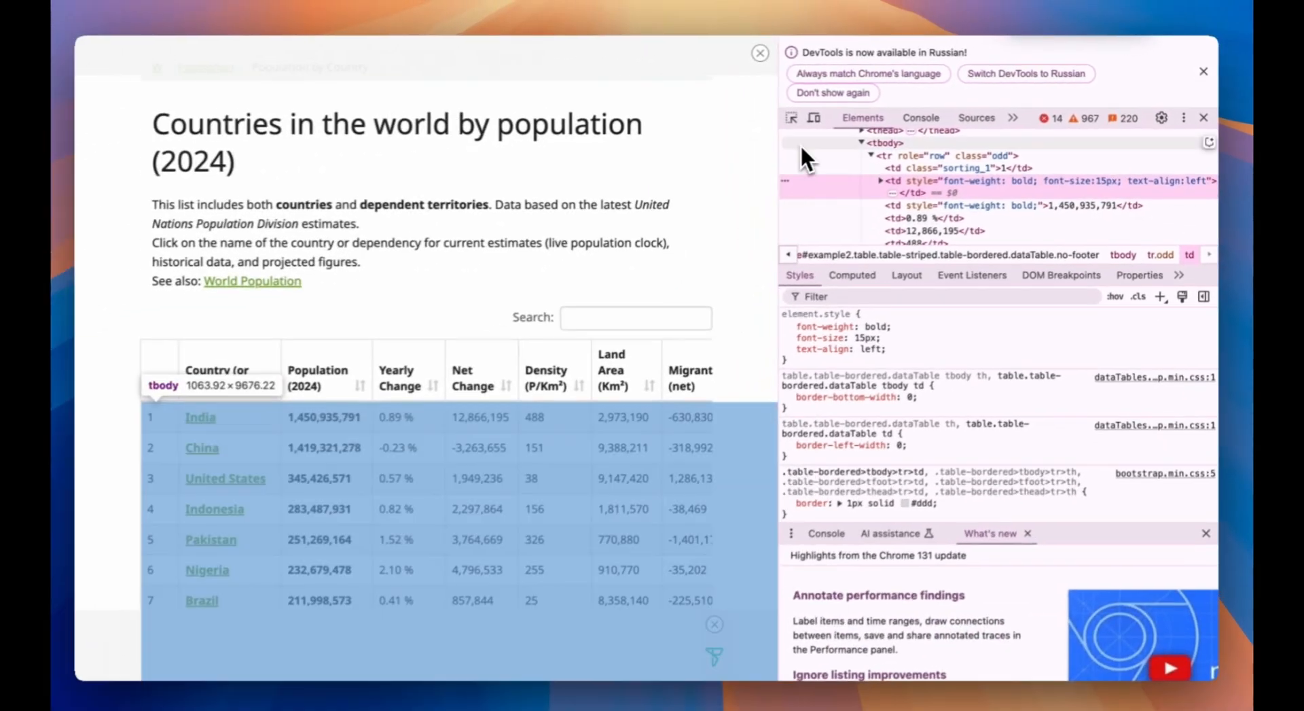
left_click(748, 120)
left_click(261, 416)
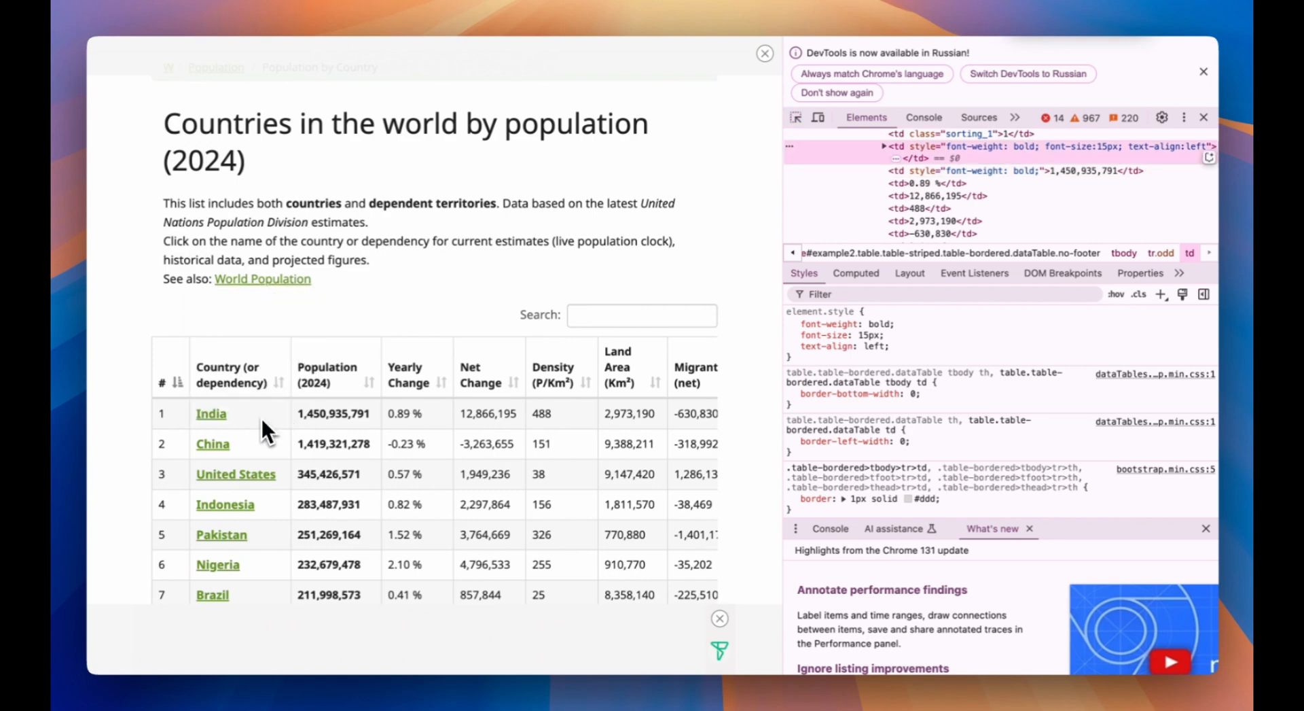
Collapse the India row's tr element in the HTML of the population table and copy that row's XPath.
scroll(968, 160, "up", 2)
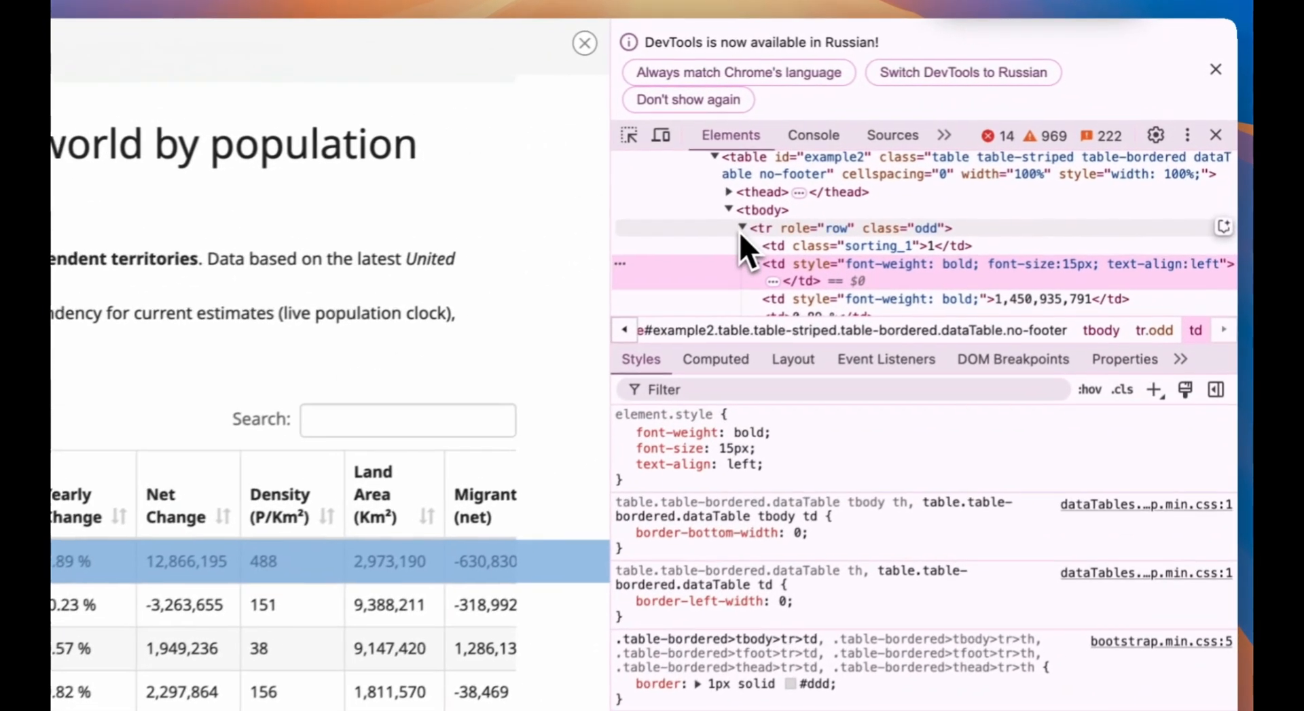
left_click(875, 181)
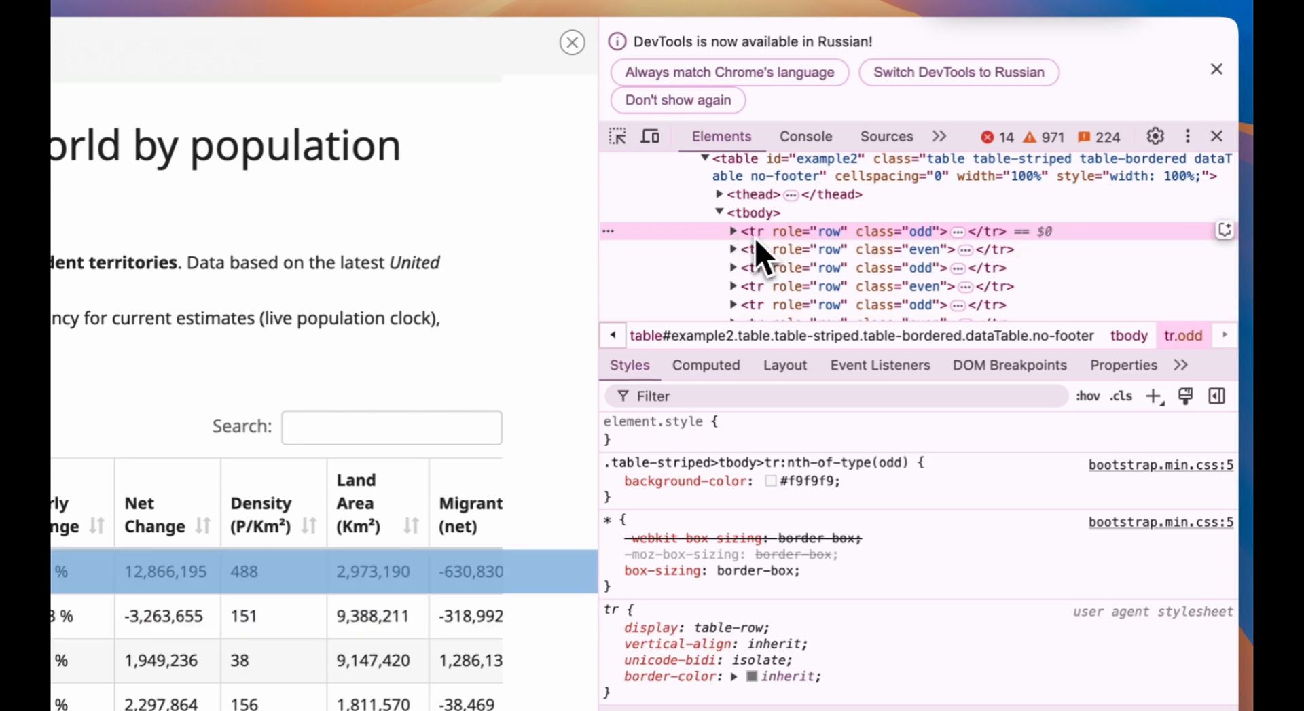
right_click(755, 236)
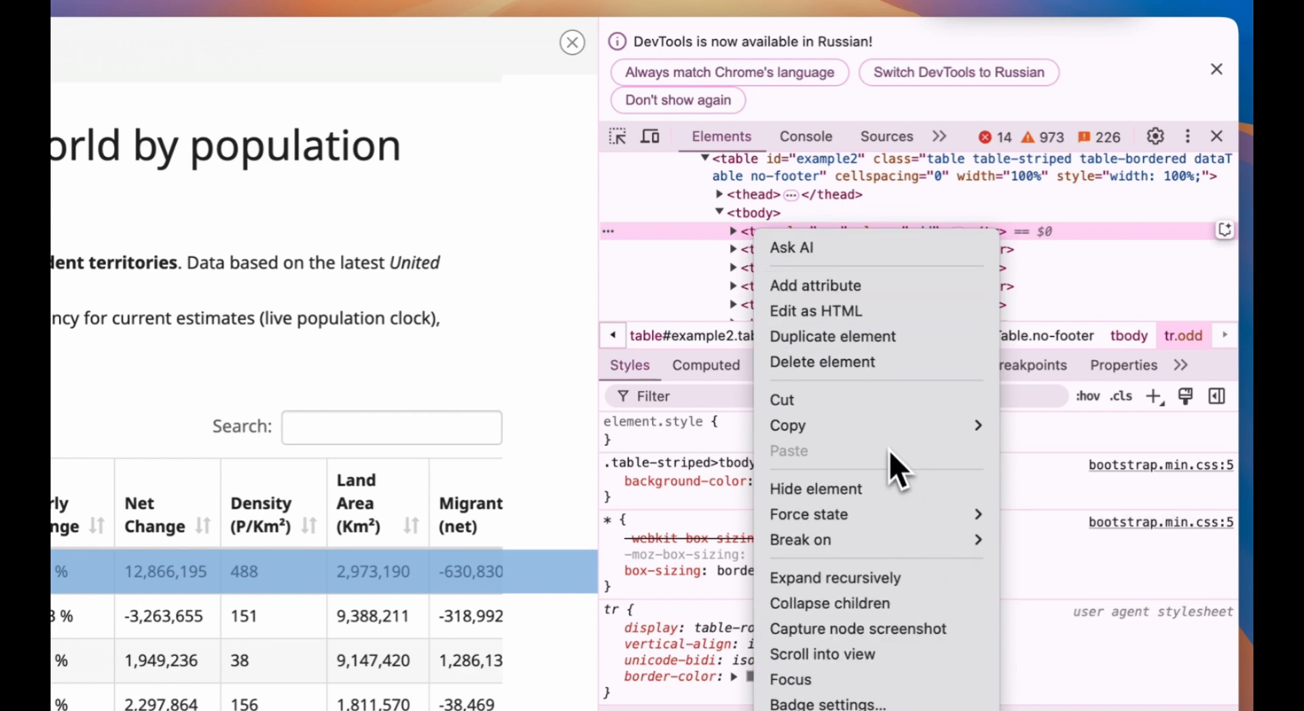
mouse_move(892, 428)
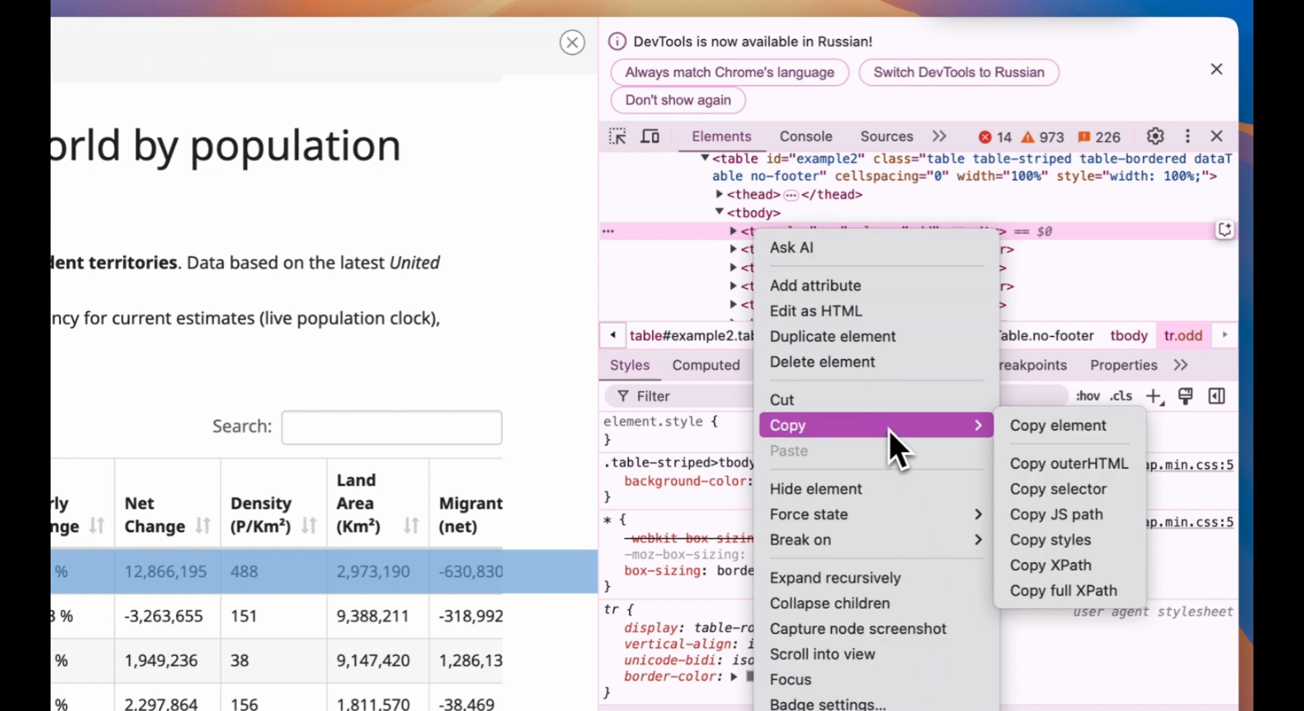
left_click(1090, 563)
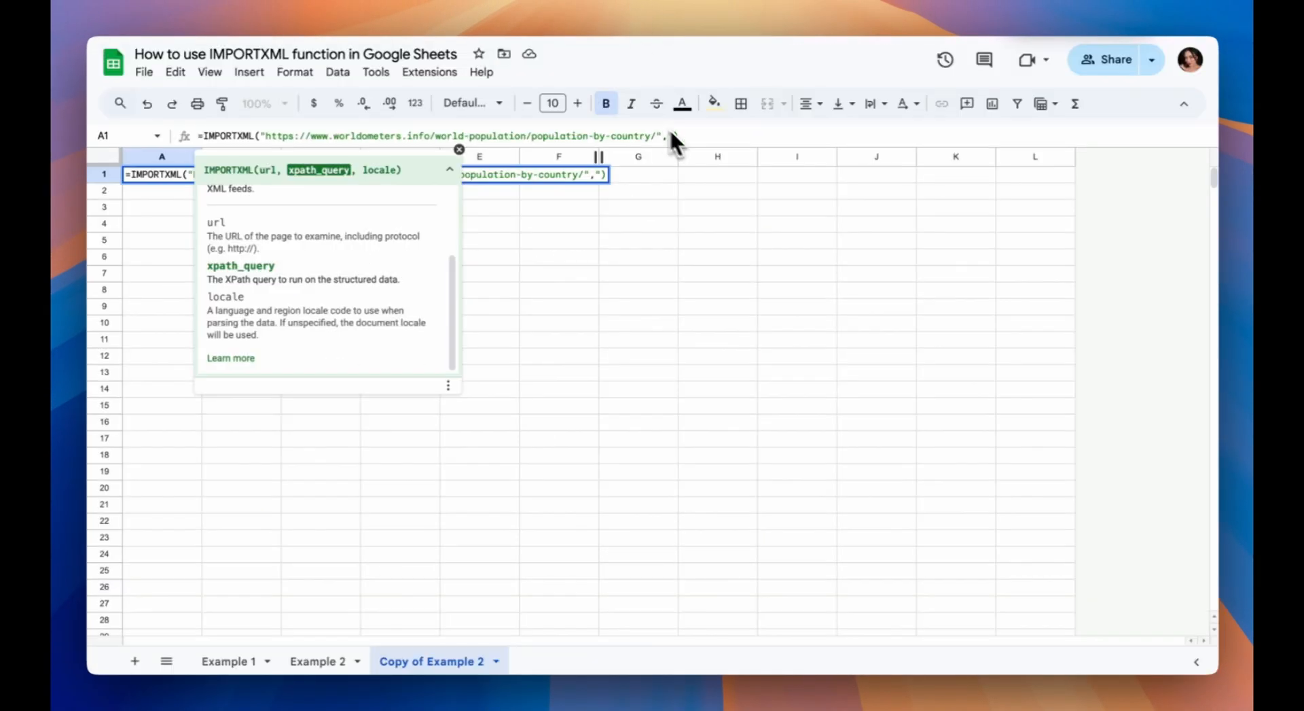
Paste the copied XPath as the formula's quoted query argument, put example2 in single quotes, and enter the formula in A1.
key("super+v")
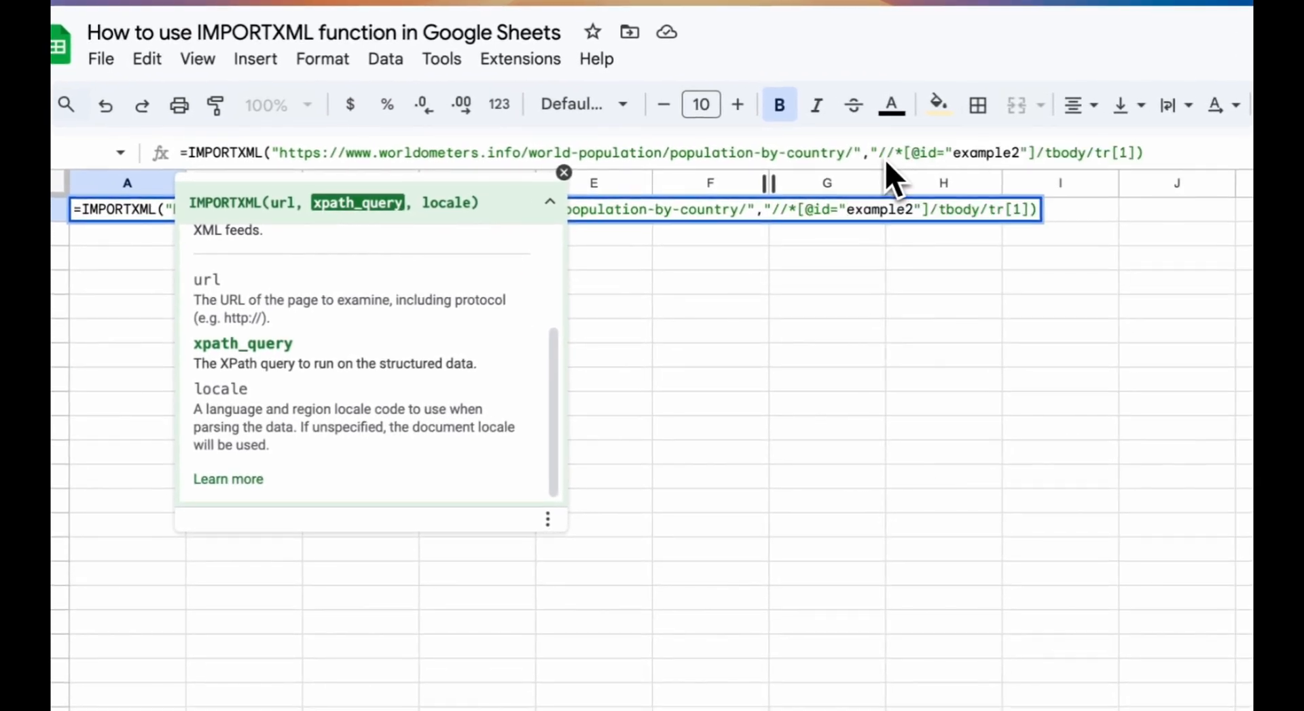
type("\"")
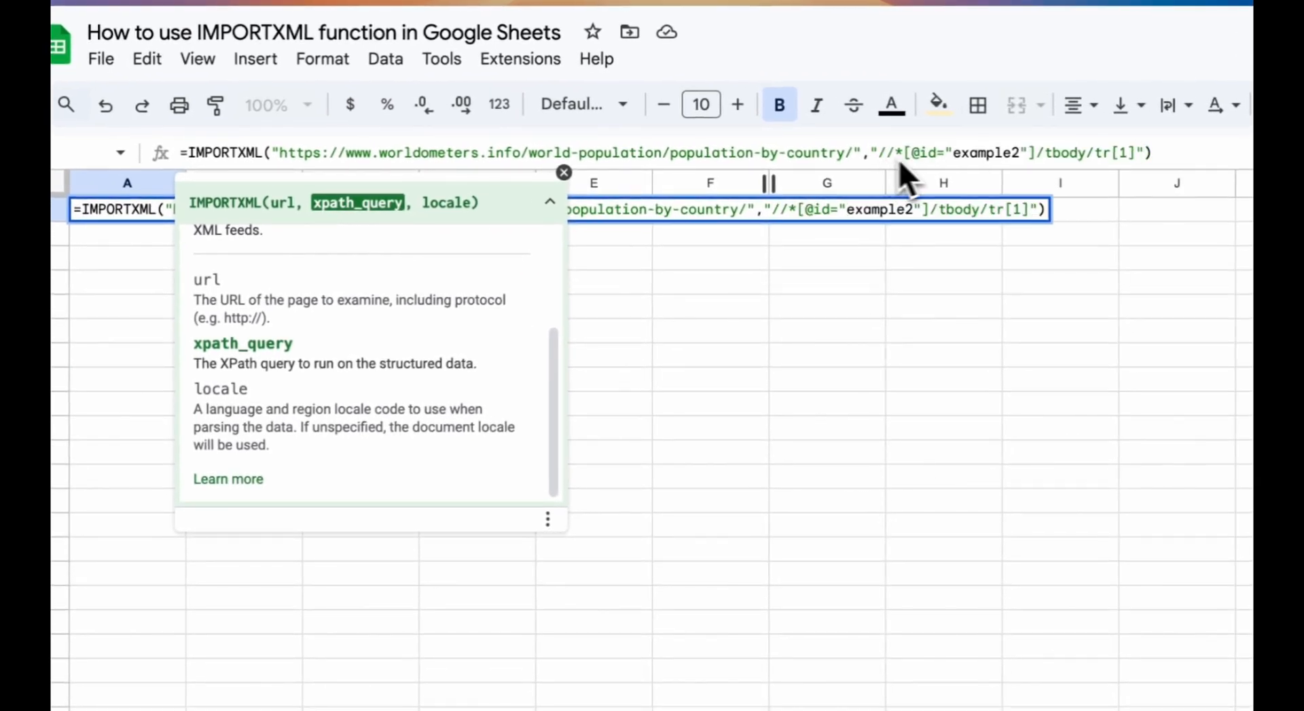
left_click(952, 152)
key("BackSpace")
type("'")
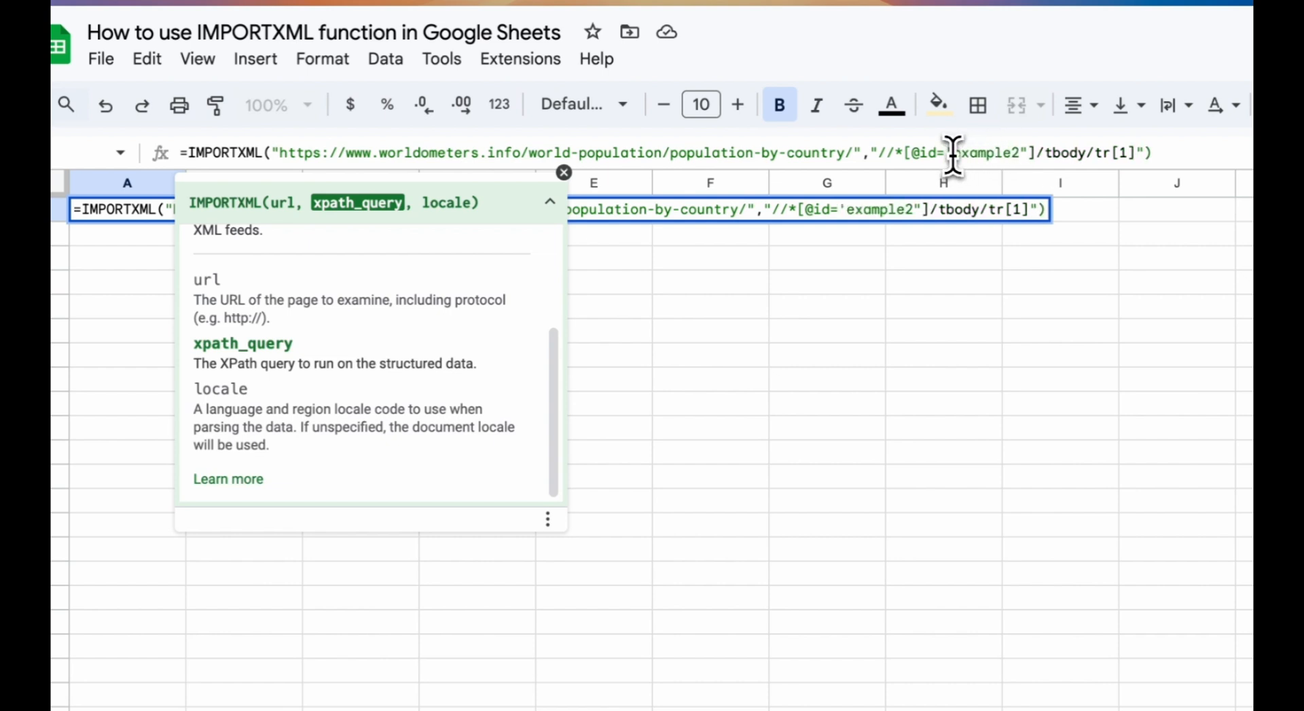
left_click(1027, 152)
key("BackSpace")
type("'")
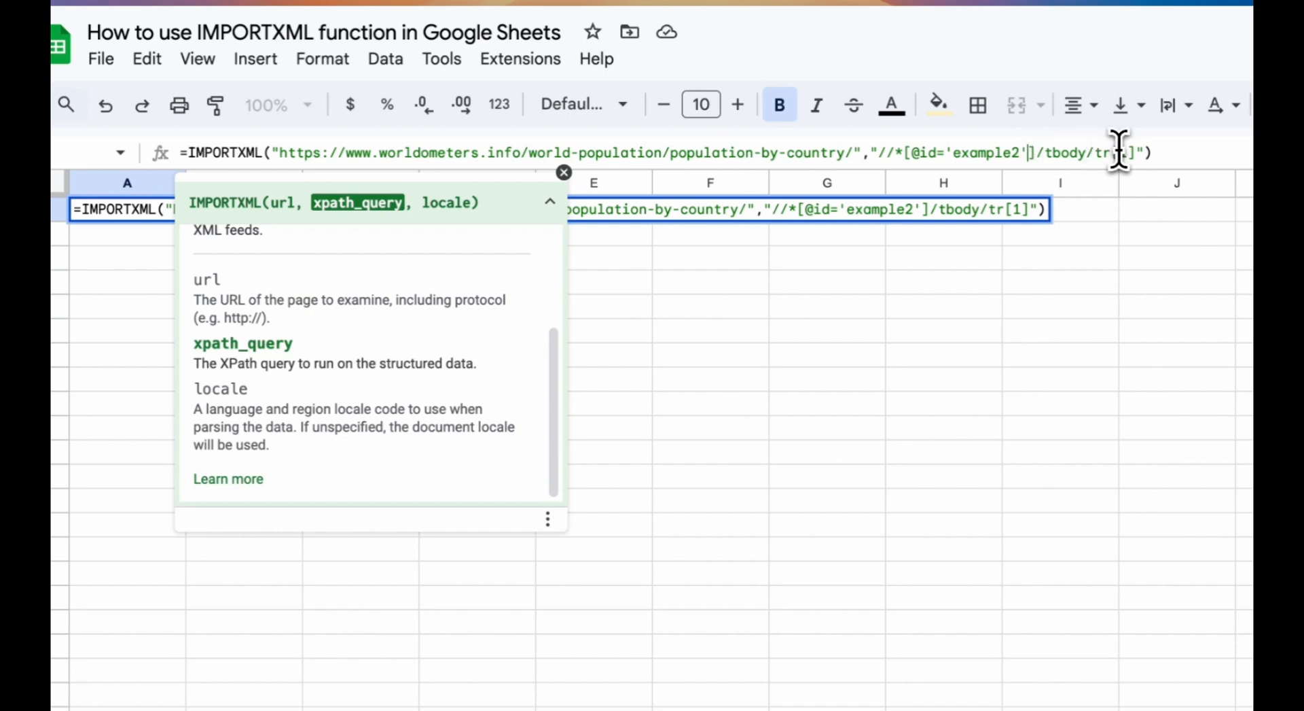
key("Return")
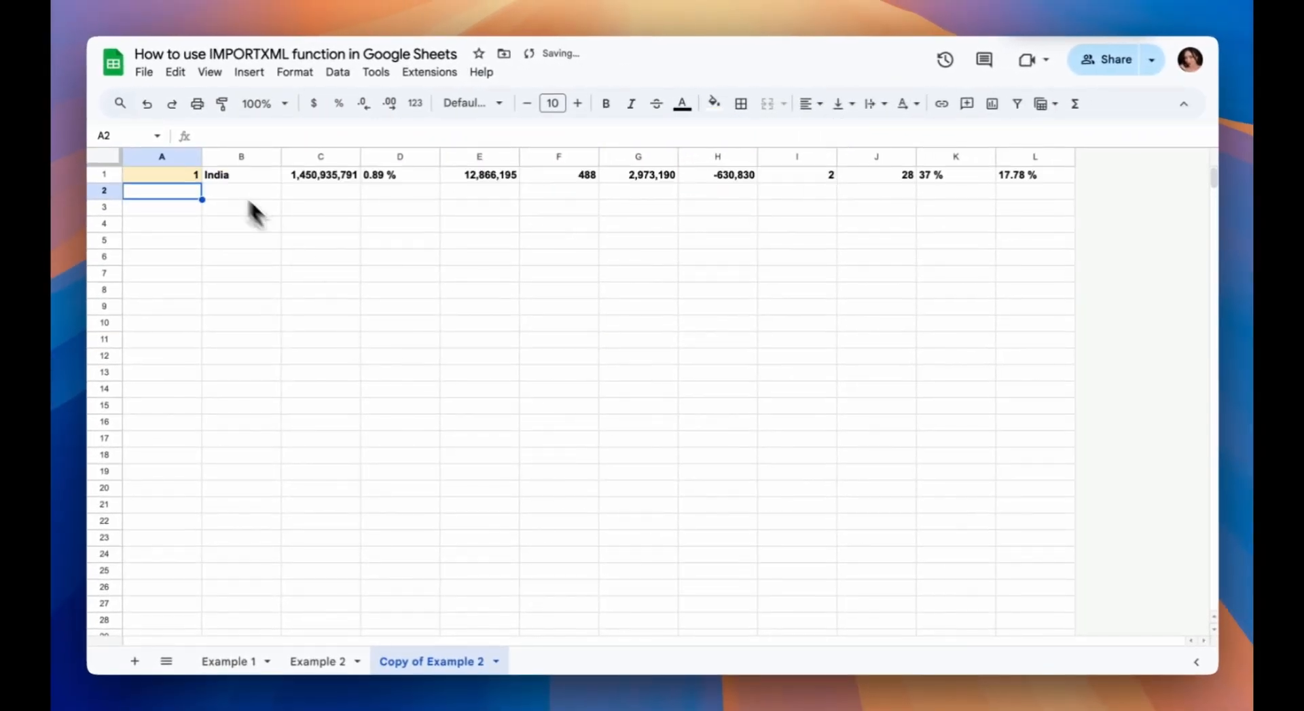
Remove the [1] index after tr from the XPath in A1 to import all table rows, and look through the imported rows.
left_click(188, 176)
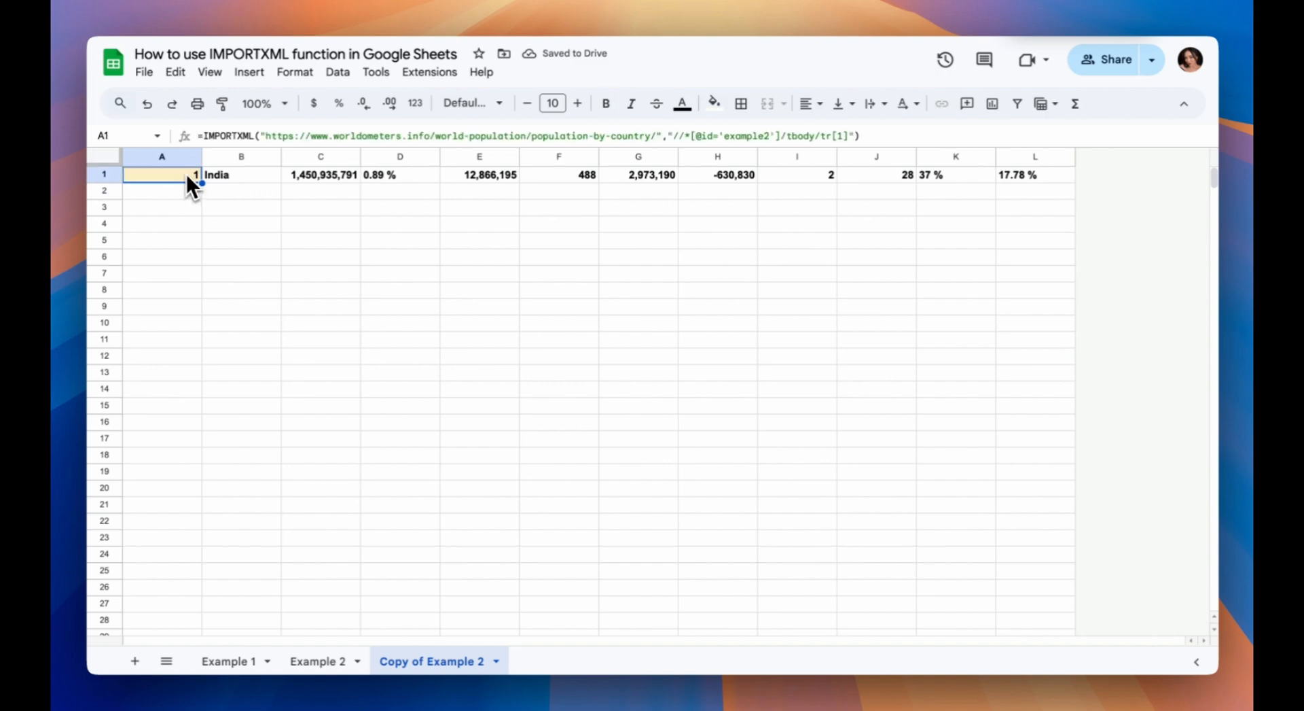
left_click(850, 139)
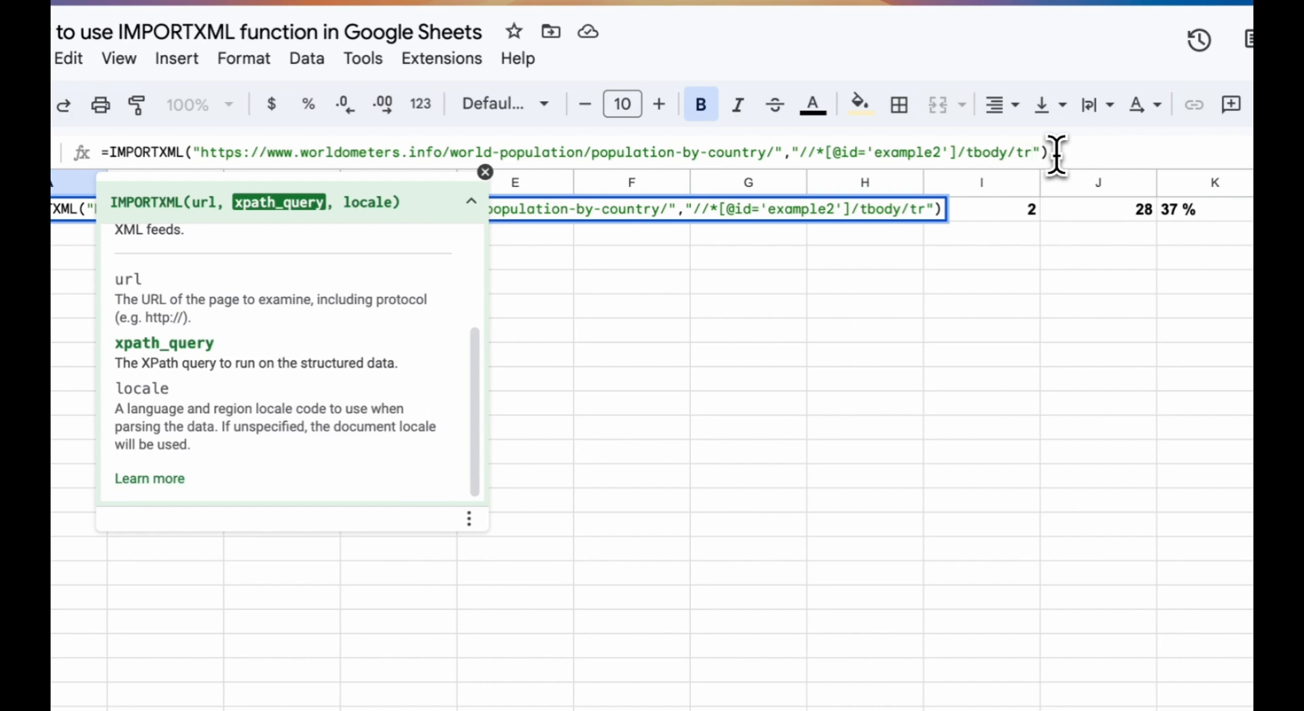
key("Return")
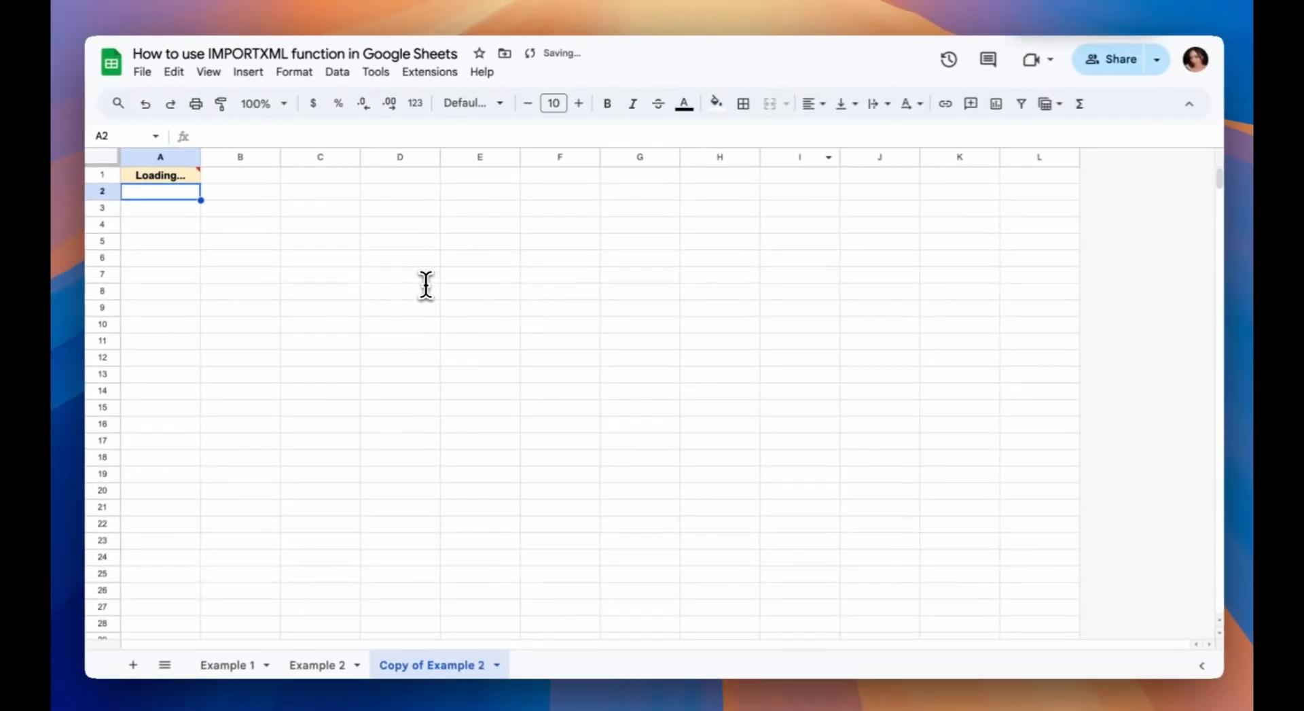
scroll(547, 476, "down", 7)
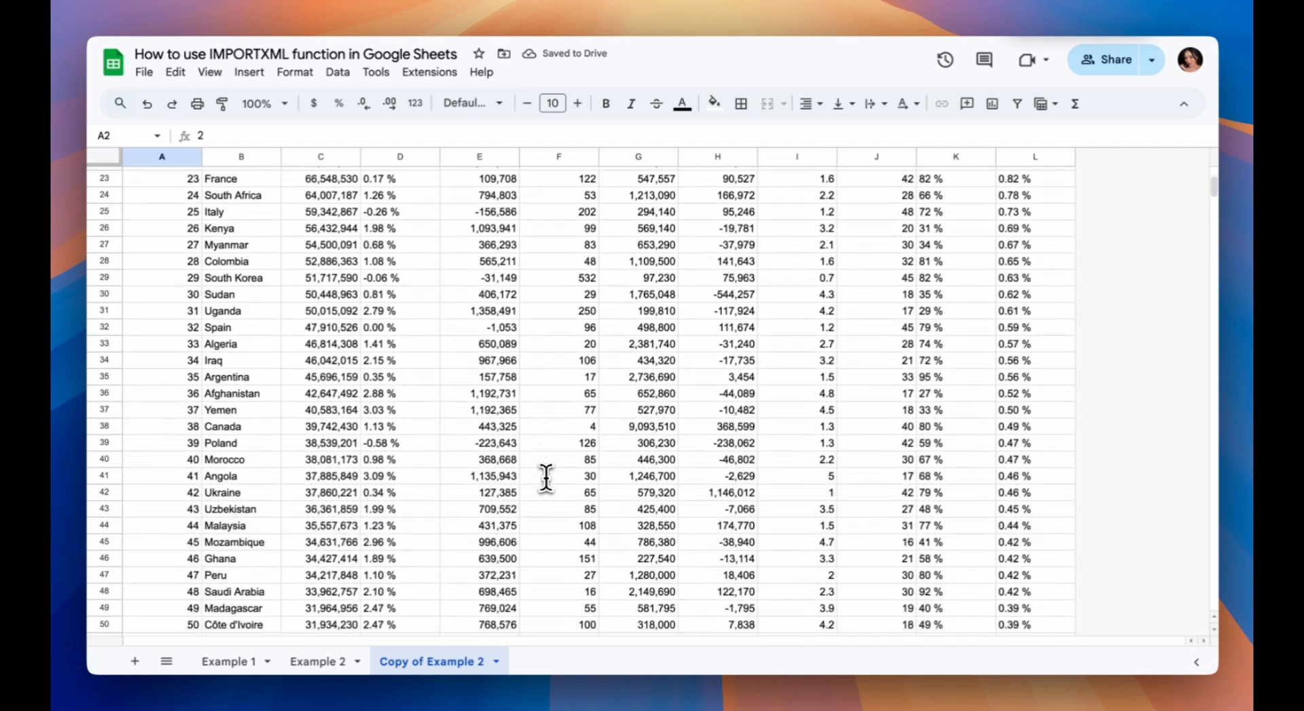
scroll(546, 477, "up", 8)
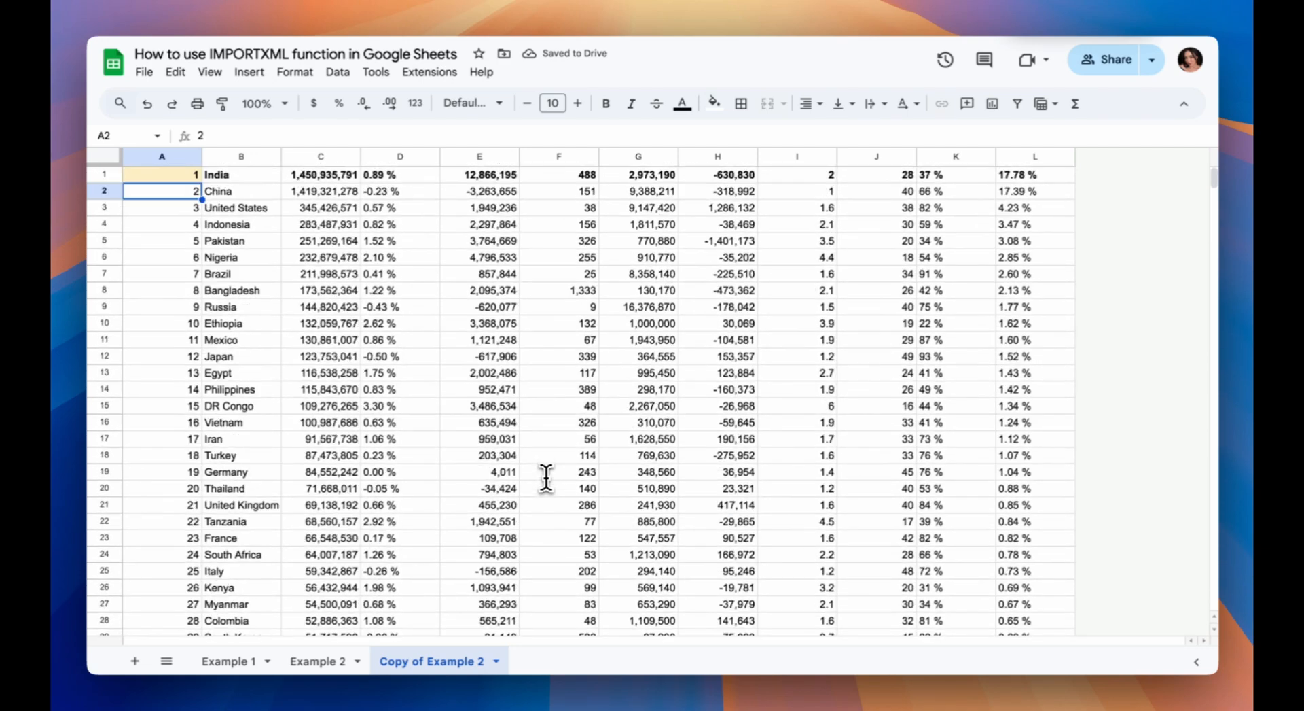
Open the A1 formula for editing and switch to the Worldometer page to examine the table, thead, tbody and tr elements in its HTML.
left_click(173, 175)
left_click(814, 136)
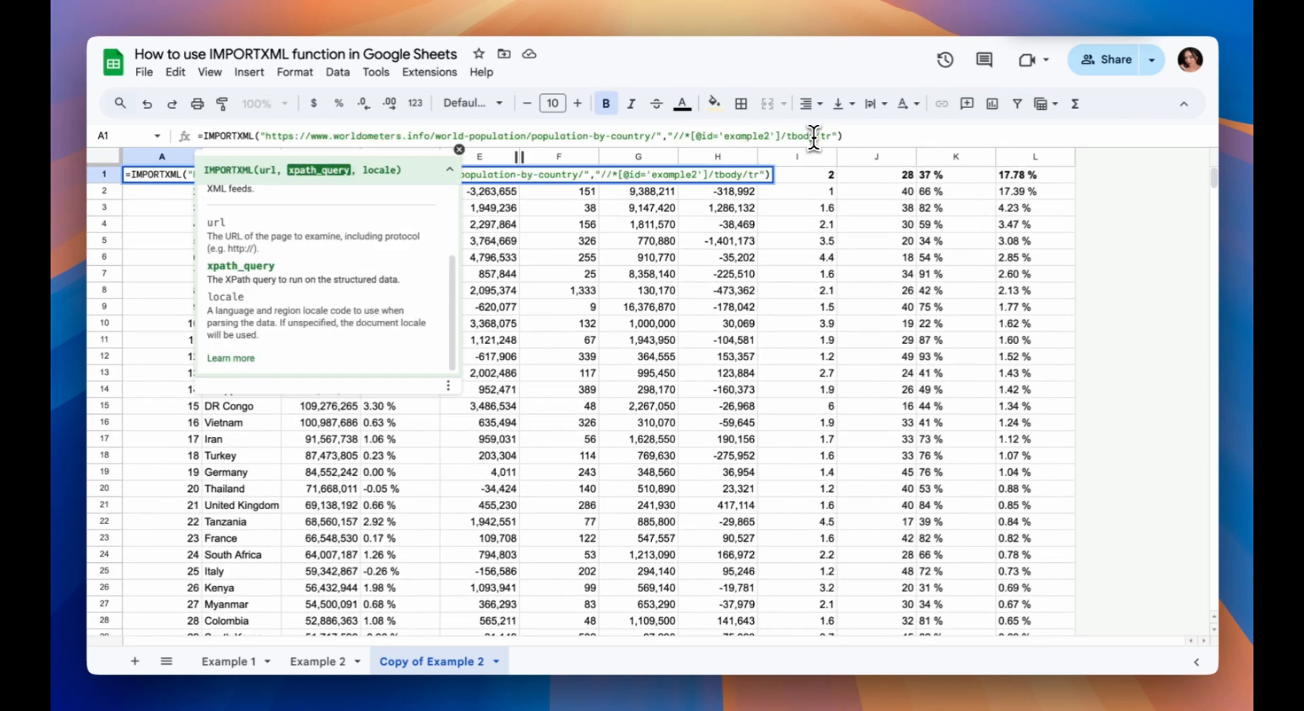
left_click(894, 1)
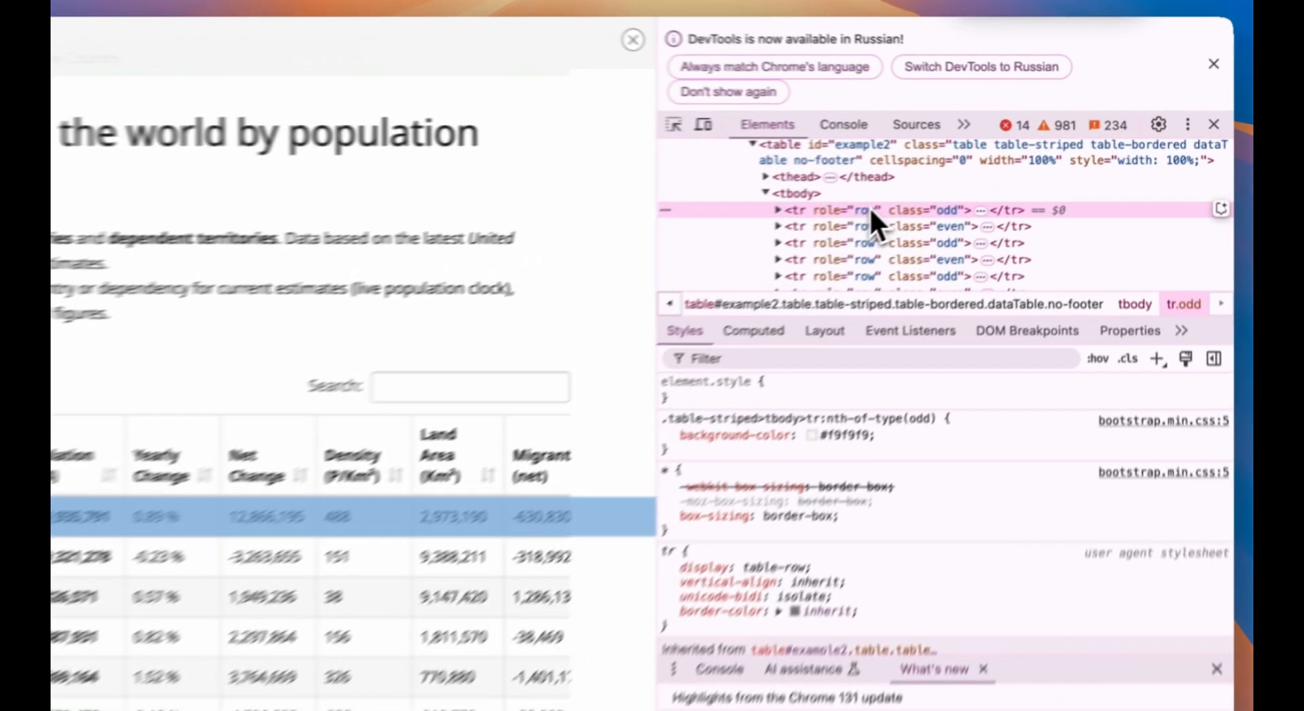
scroll(946, 182, "up", 1)
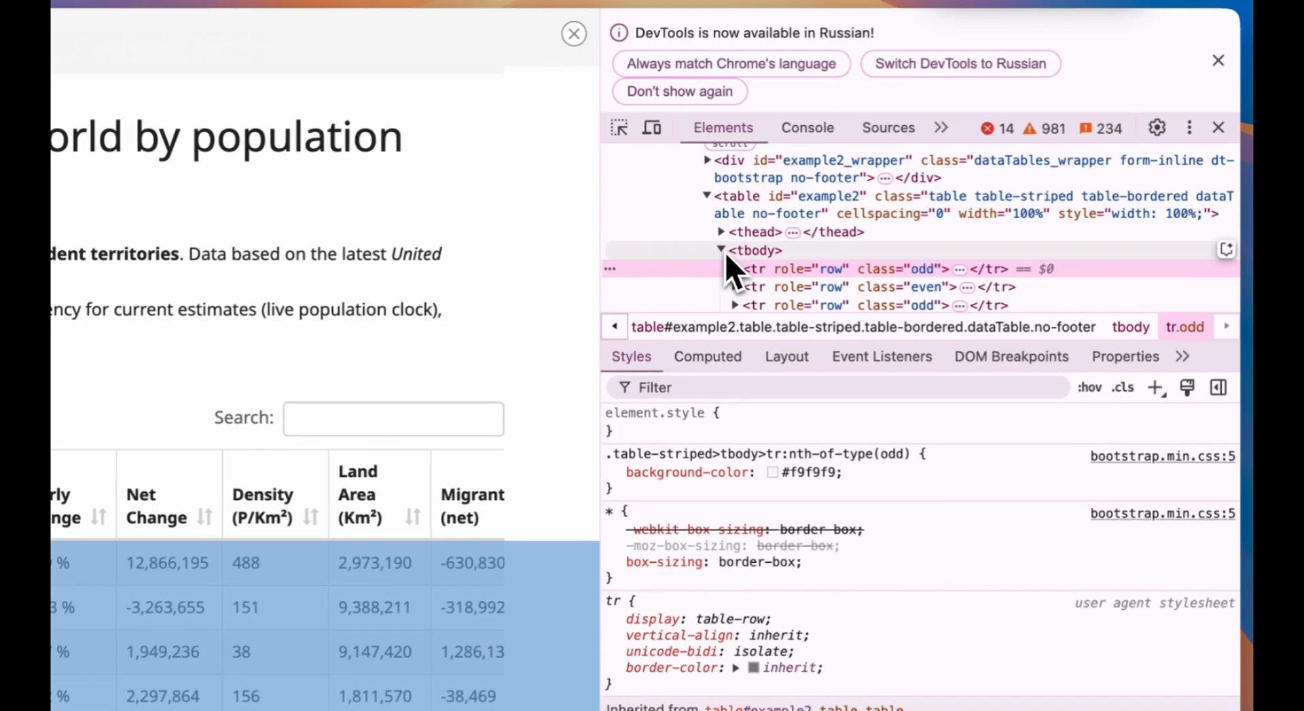
scroll(725, 252, "up", 2)
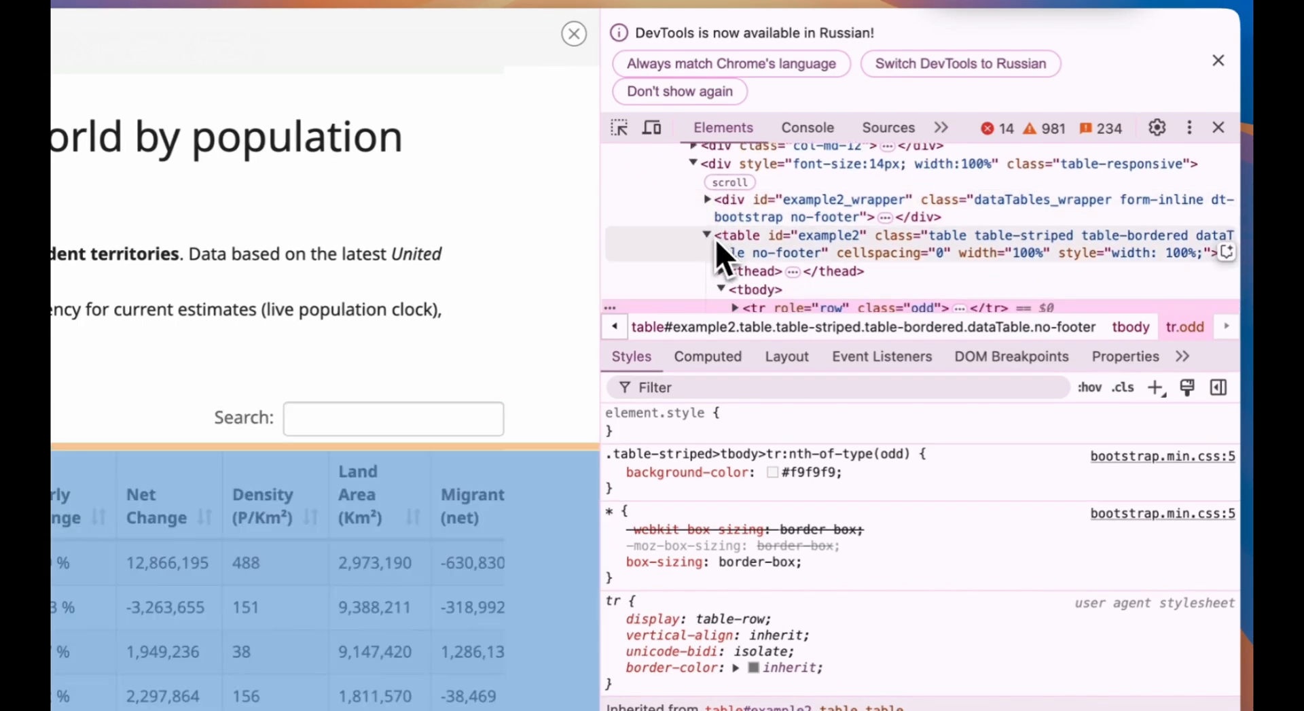
scroll(716, 239, "down", 2)
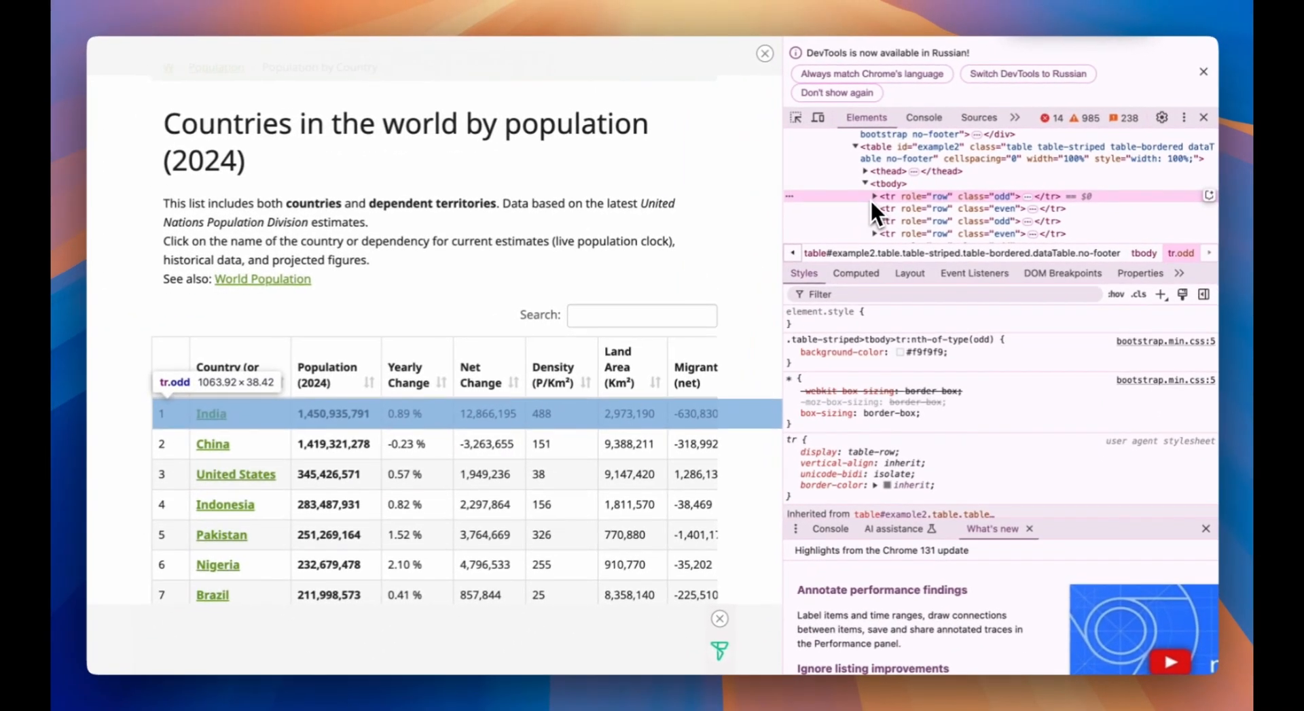
scroll(854, 152, "up", 1)
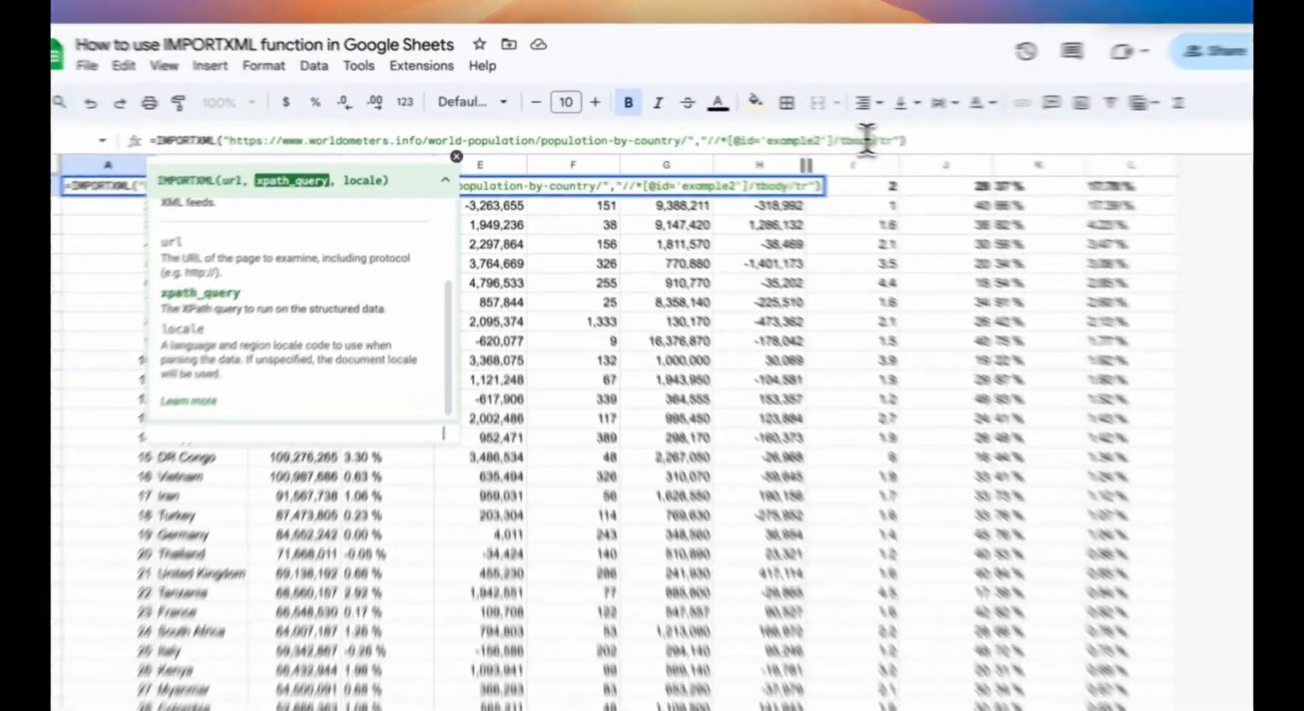
left_click(874, 141)
key("BackSpace")
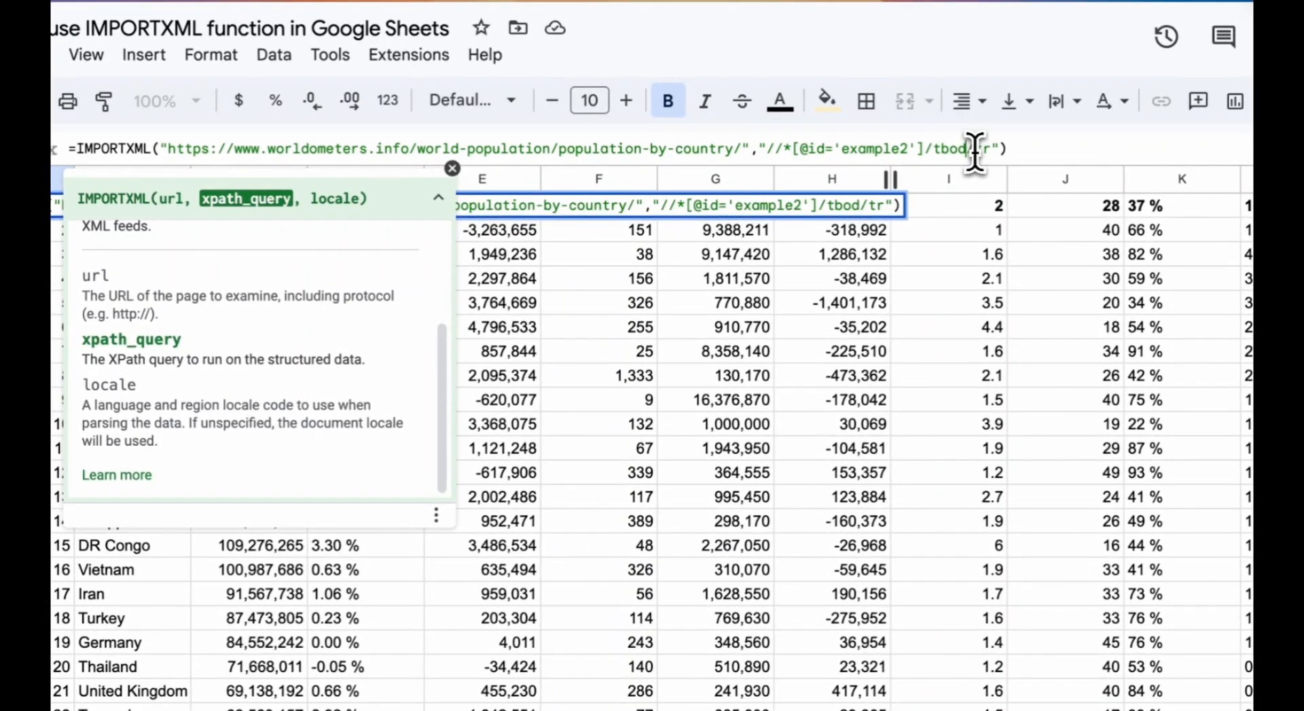
key("BackSpace")
key("BackSpace")
key("BackSpace")
key("BackSpace")
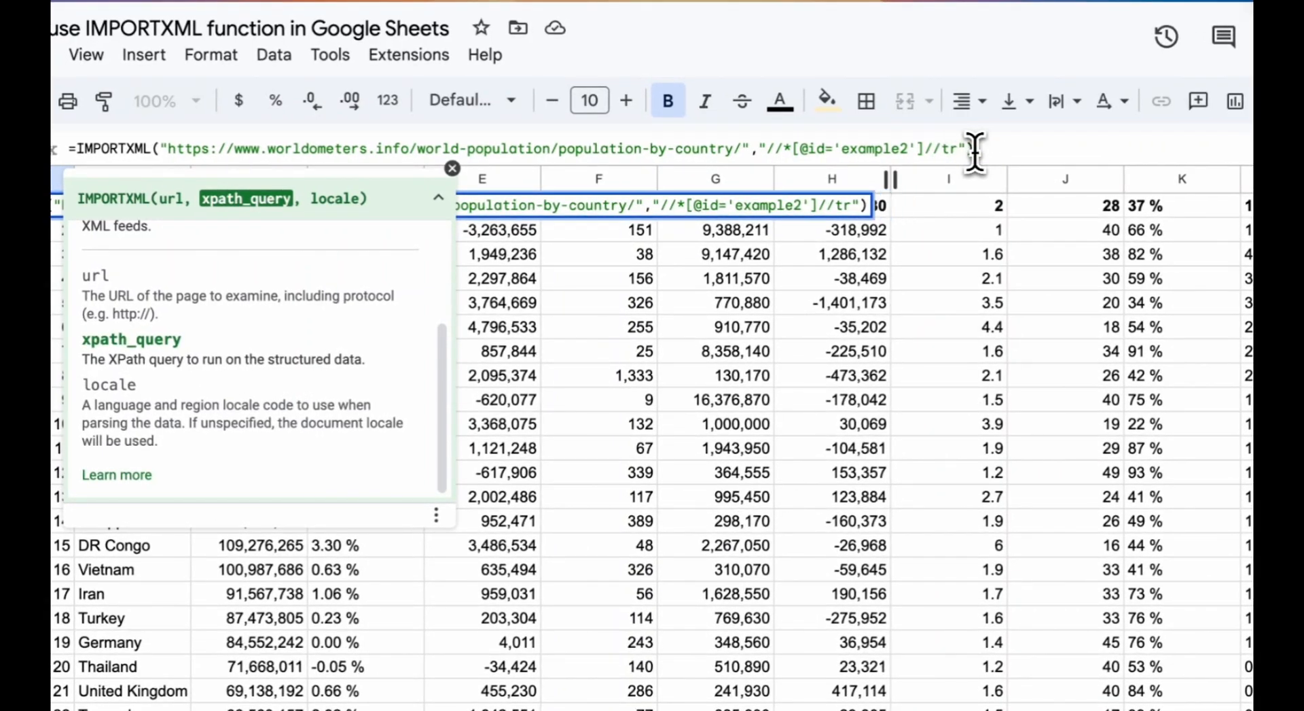
key("Return")
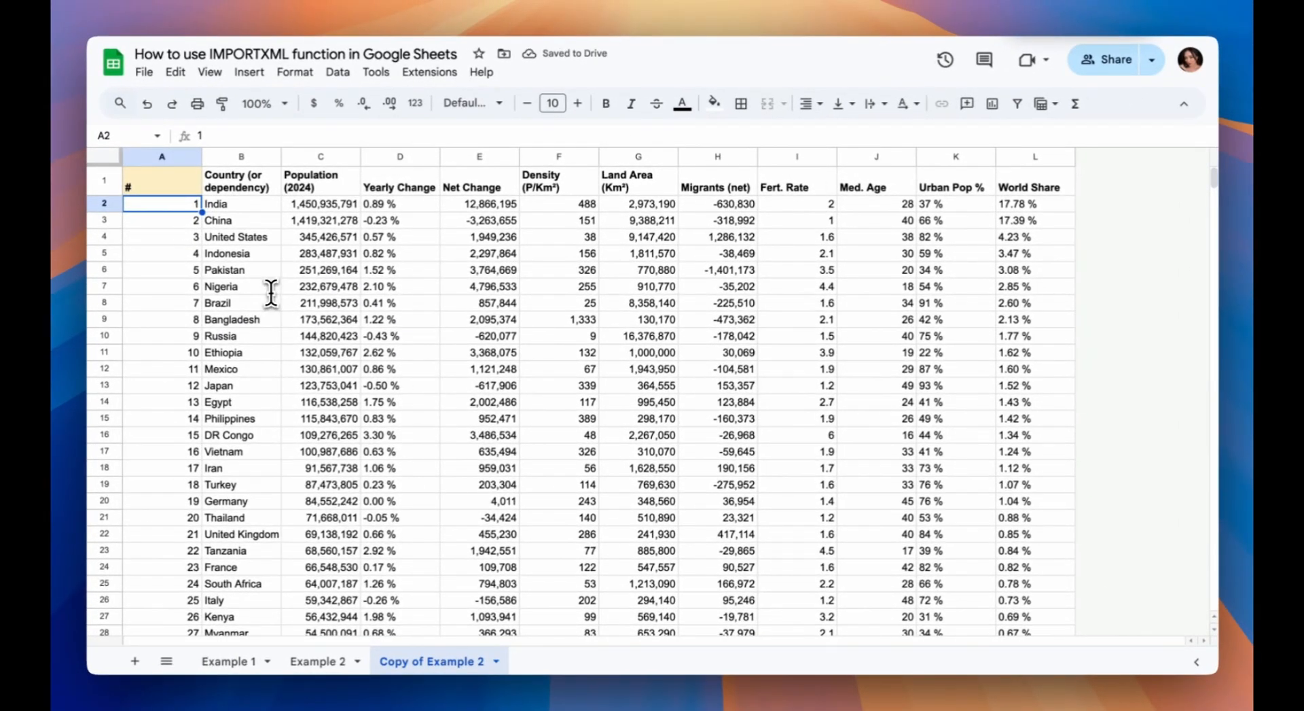
Review the URL and XPath arguments of the IMPORTXML formula in A1 and look over the imported population table.
left_click(162, 190)
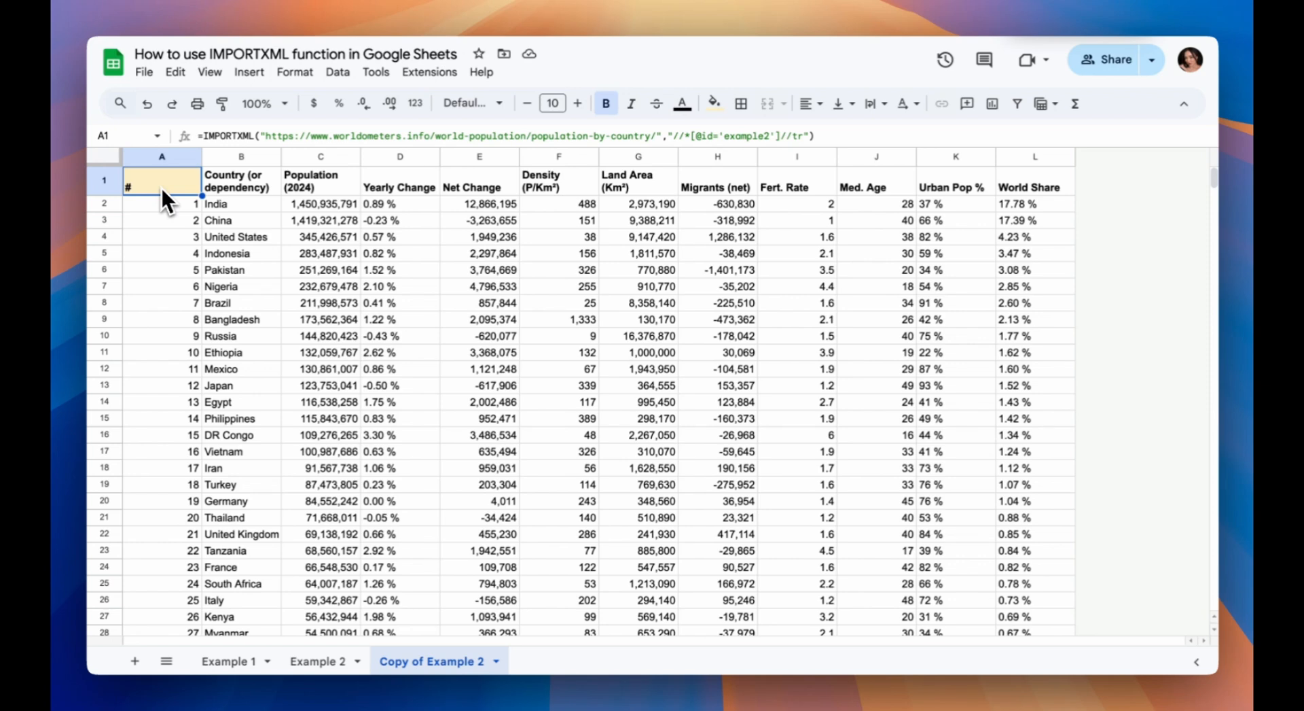
left_click(323, 135)
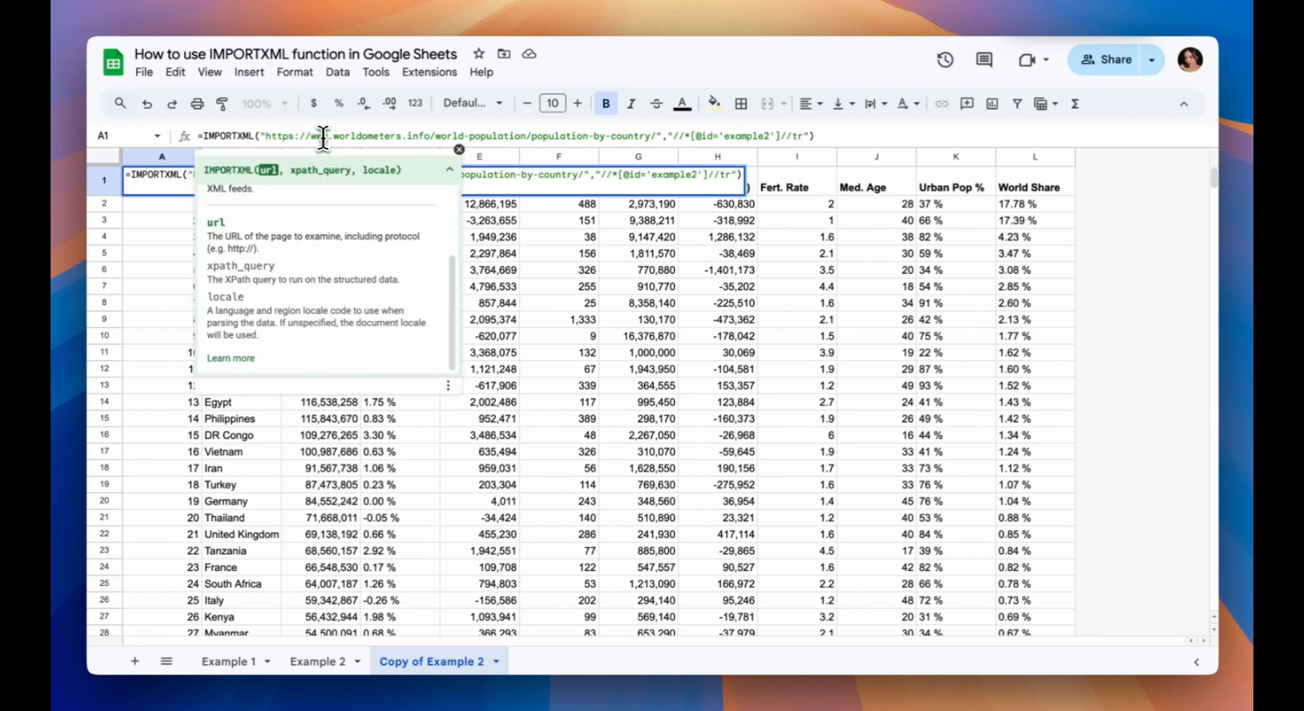
left_click(222, 136)
left_click(817, 136)
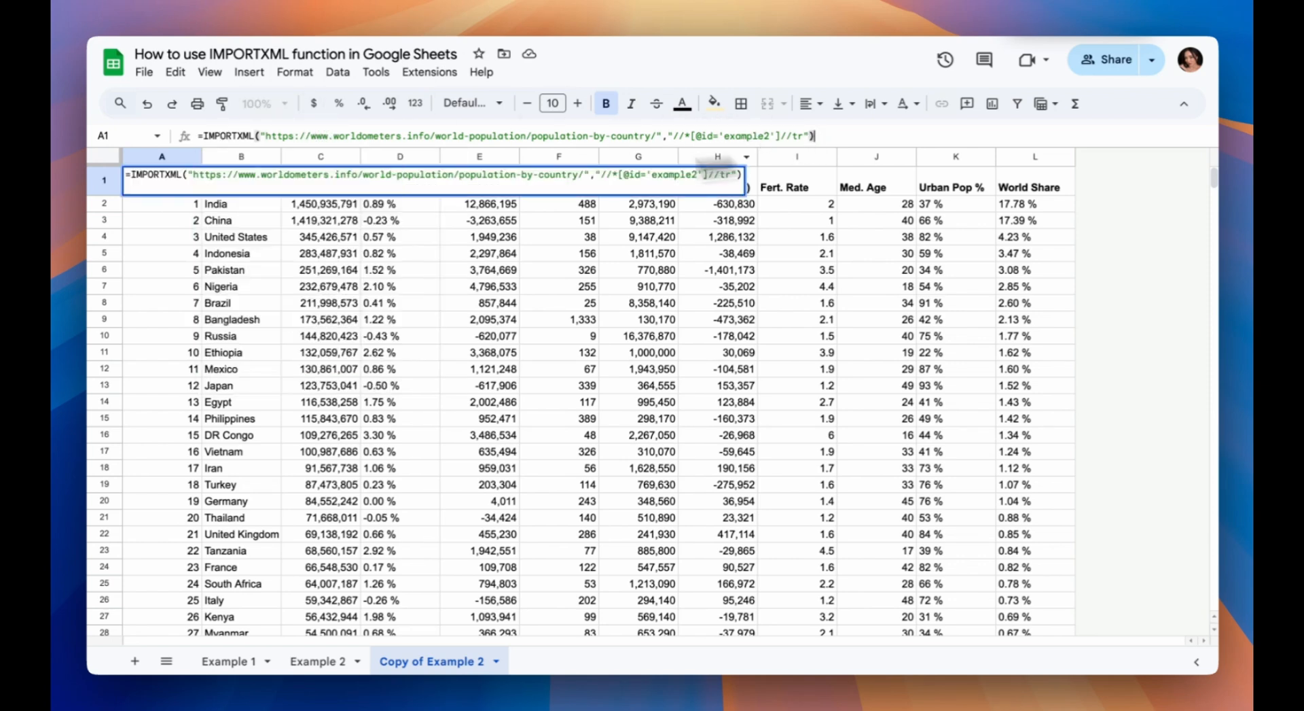
left_click(657, 136)
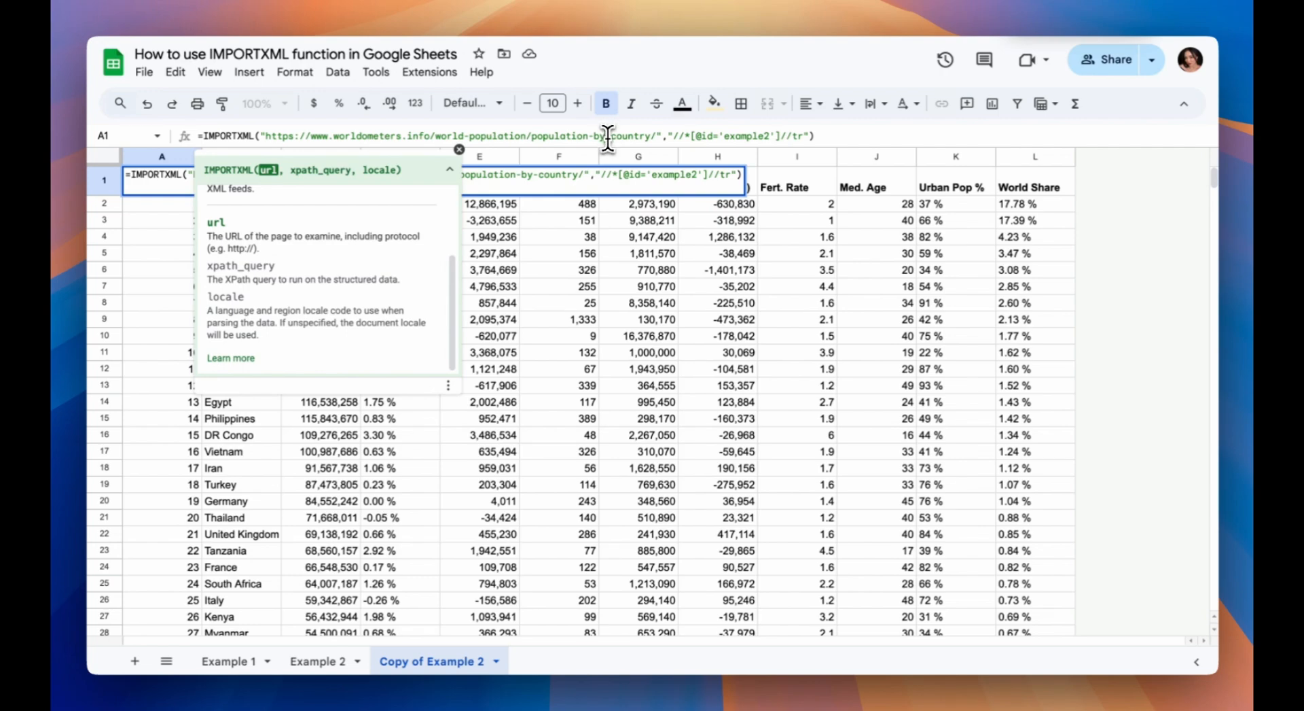
left_click_drag(805, 136, 676, 137)
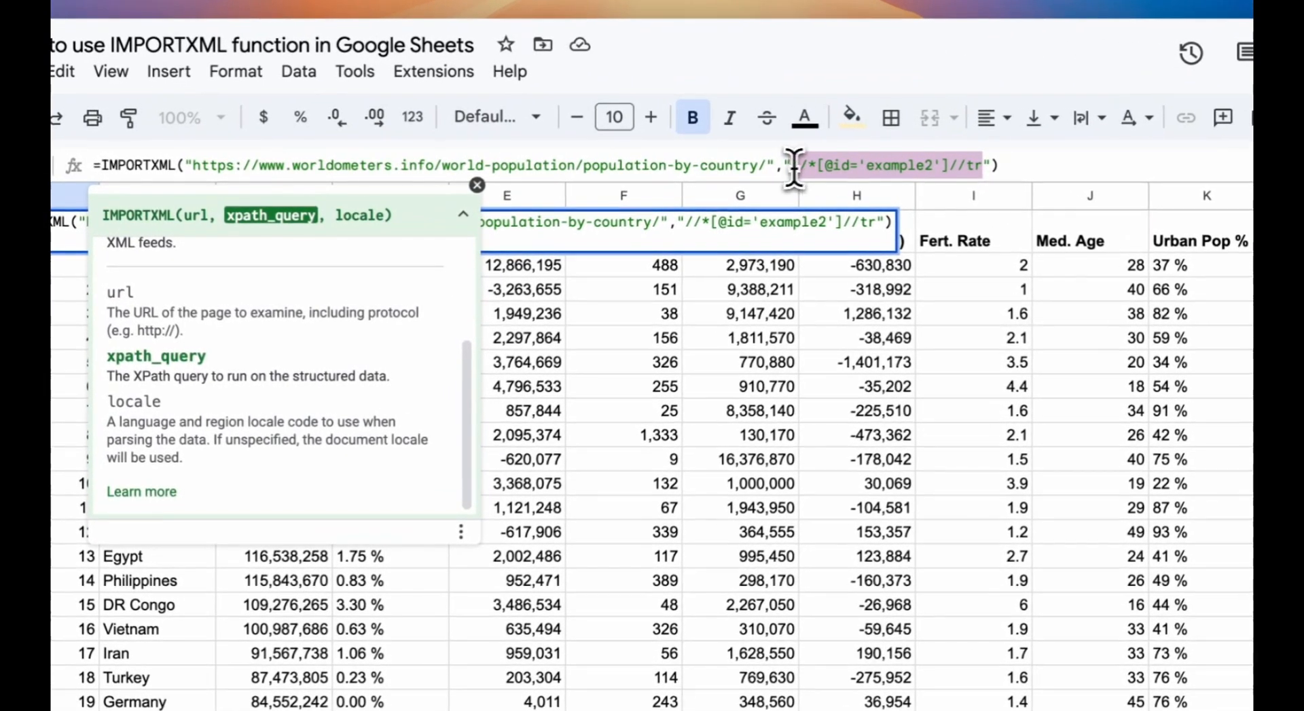
left_click(999, 170)
left_click_drag(984, 166, 792, 169)
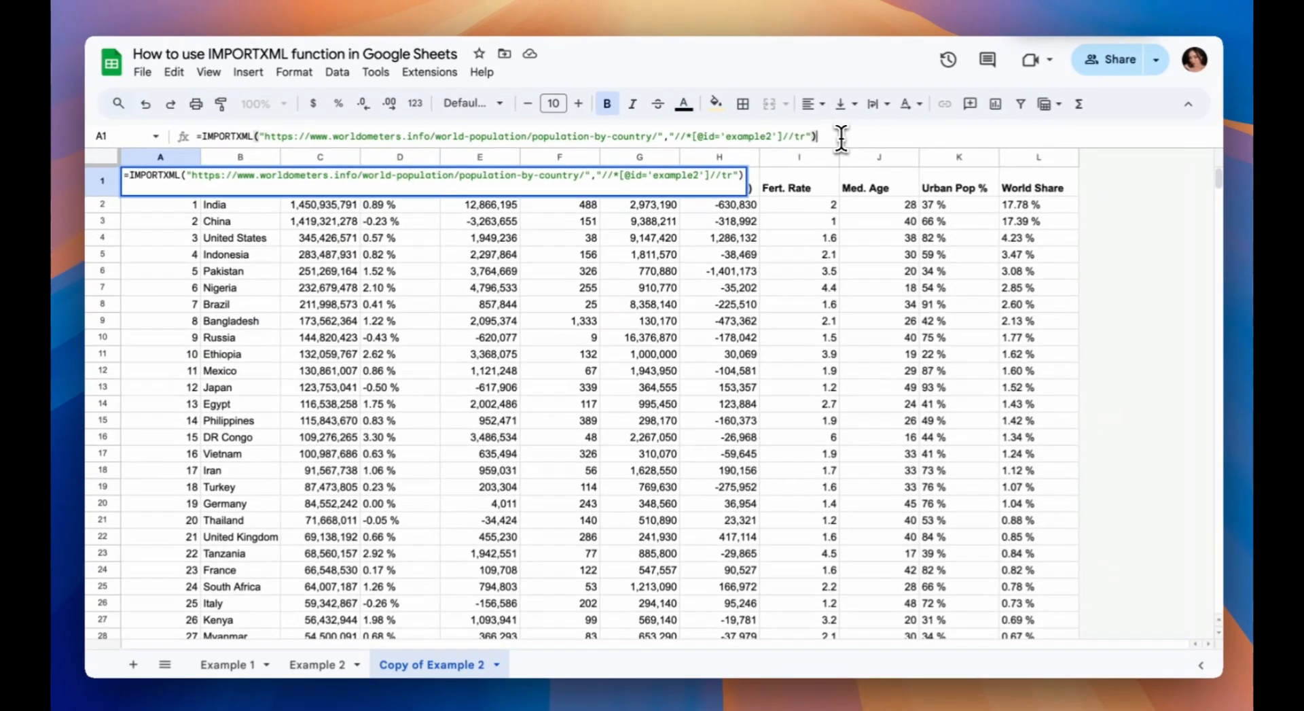
left_click(951, 318)
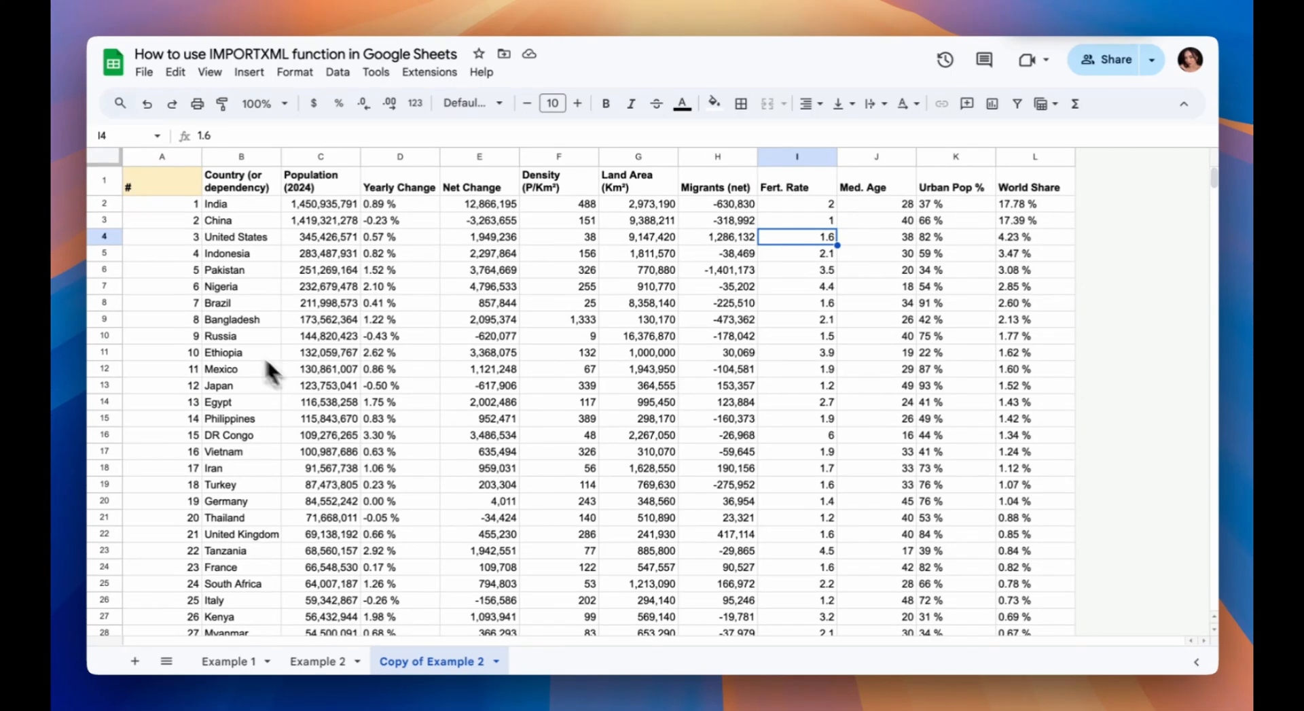
scroll(371, 445, "down", 3)
scroll(372, 445, "up", 3)
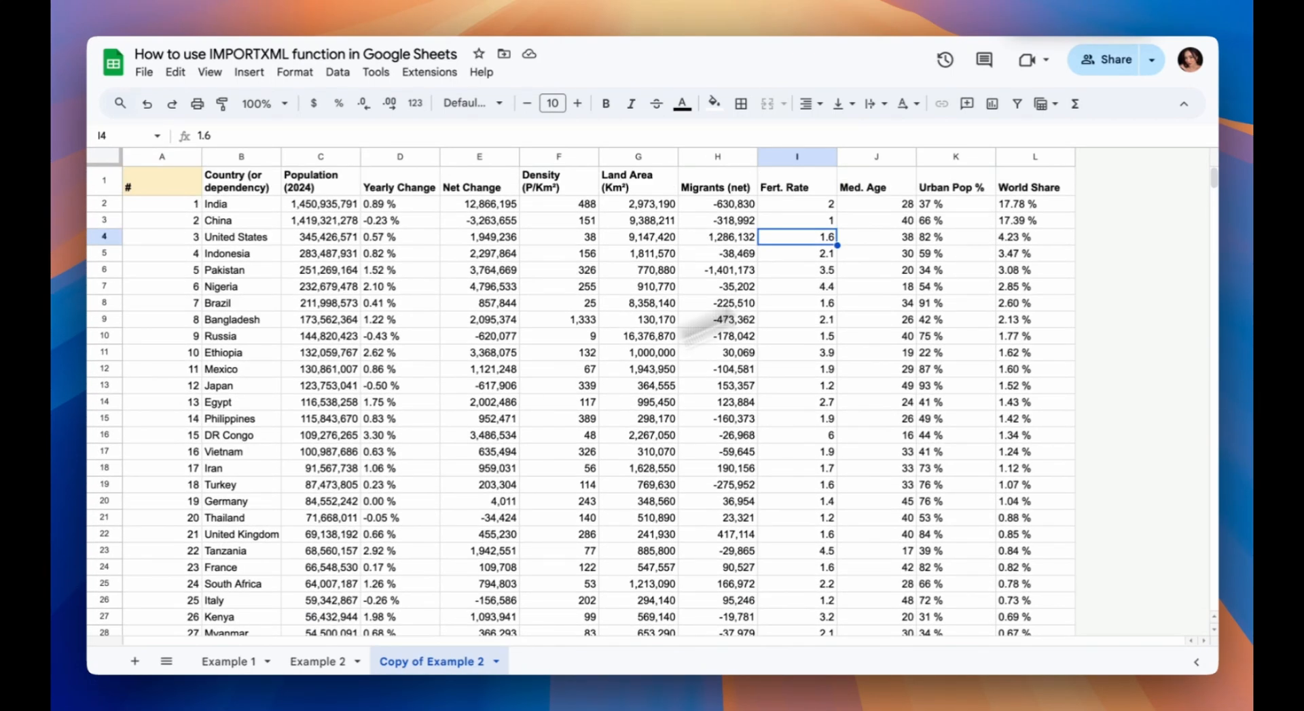